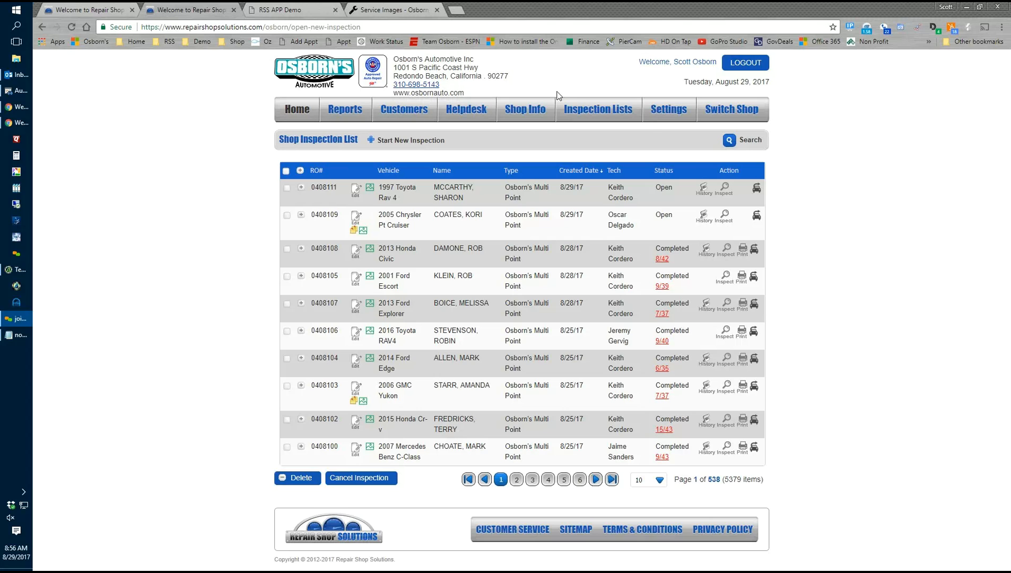
Step: Open Inspection Management and look through the full list of inspection categories
mouse_move(598, 113)
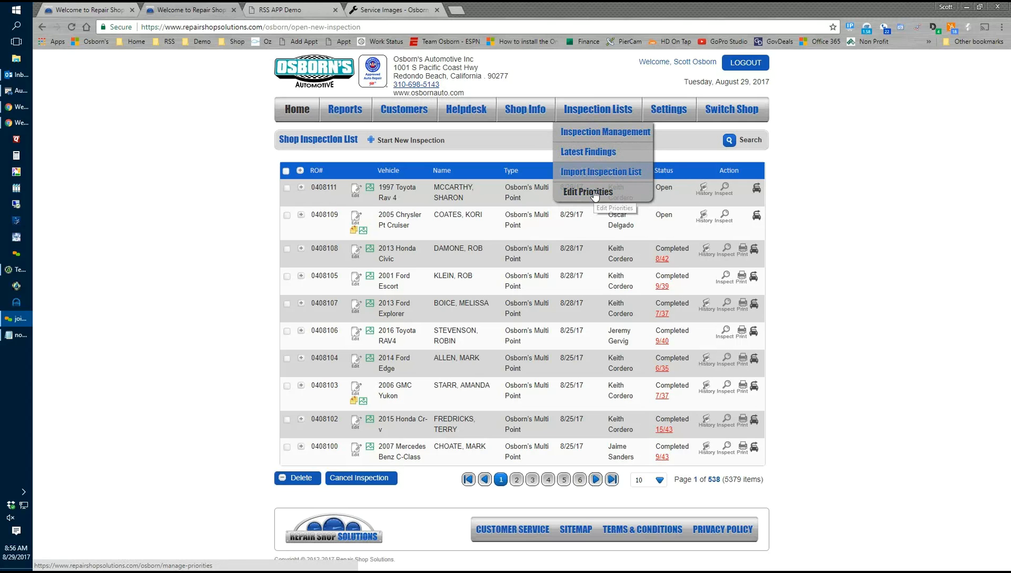
click(591, 132)
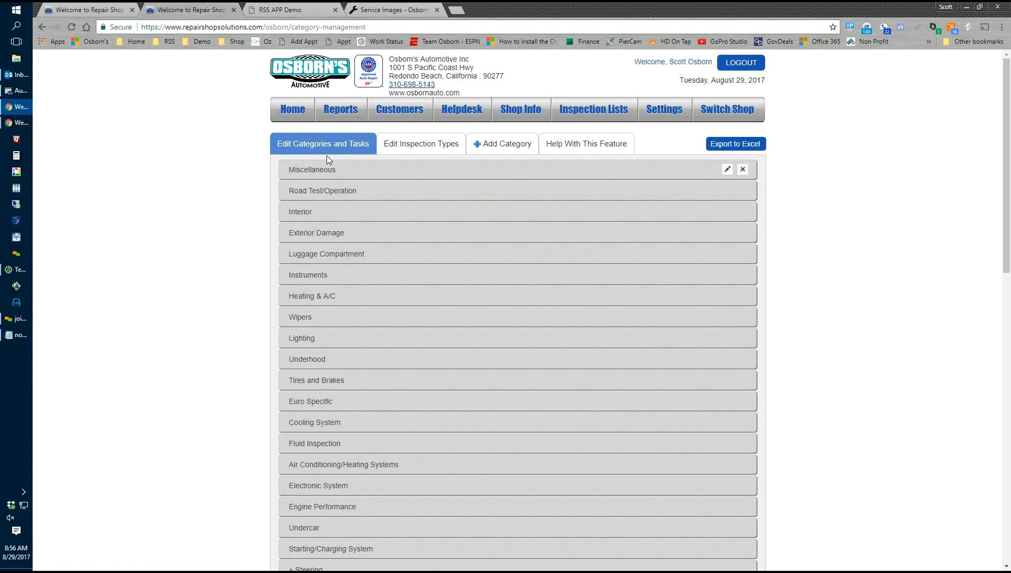
scroll(248, 221, down, 4)
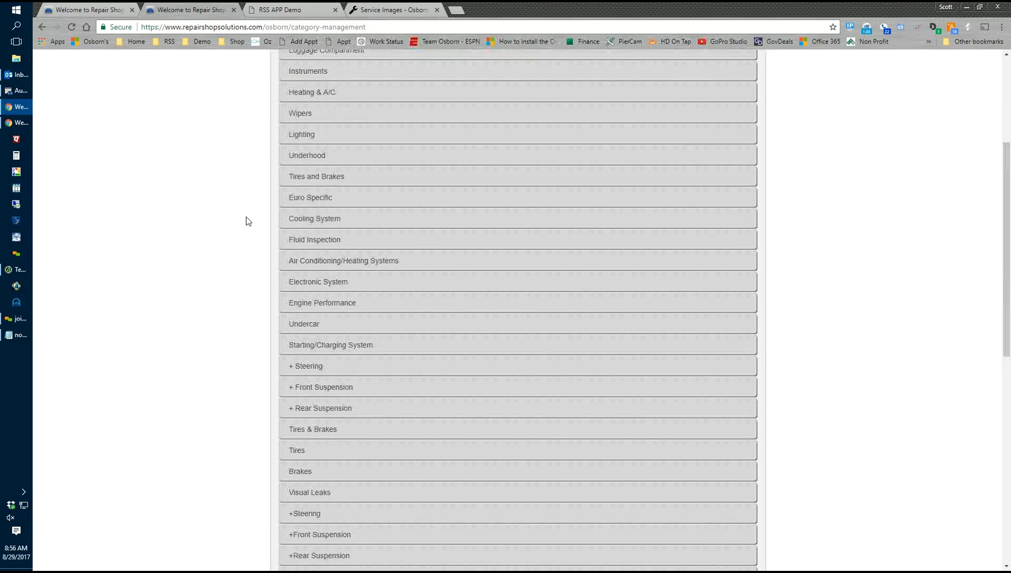
scroll(248, 221, down, 9)
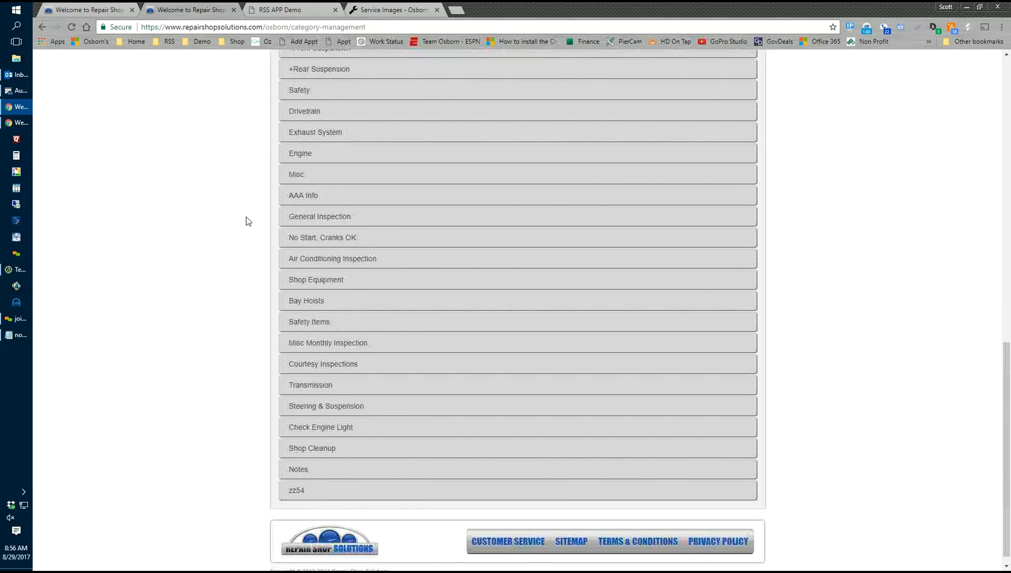
scroll(248, 221, up, 13)
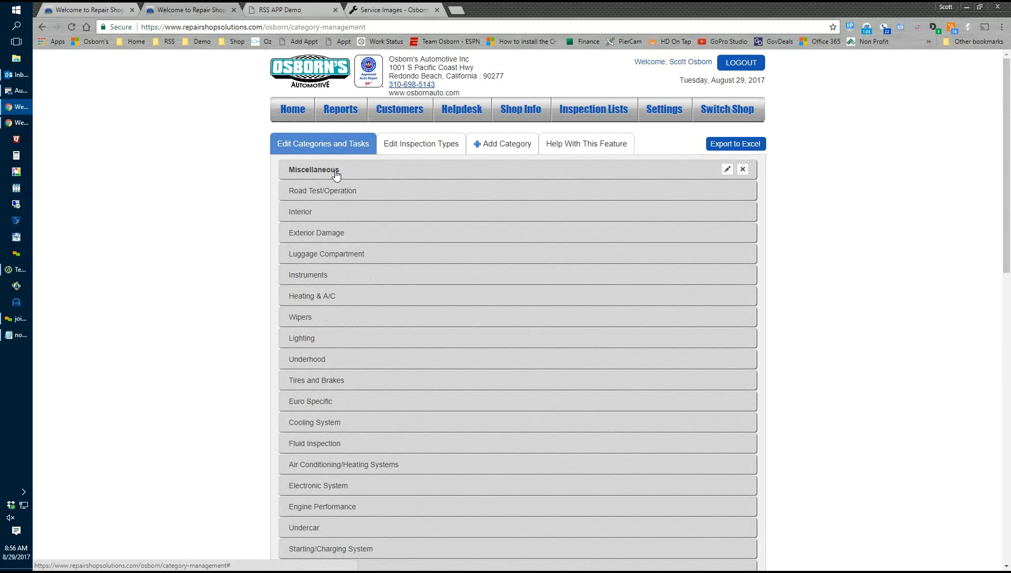
Step: Try moving the Miscellaneous category below Interior, and put it back at the start of the category list
drag(336, 174, 335, 222)
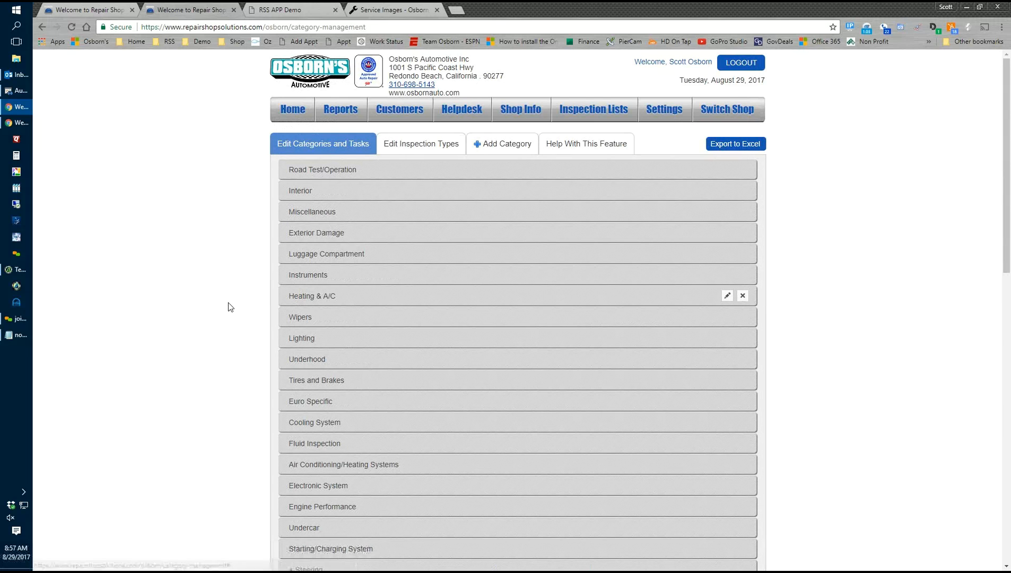
drag(332, 212, 334, 162)
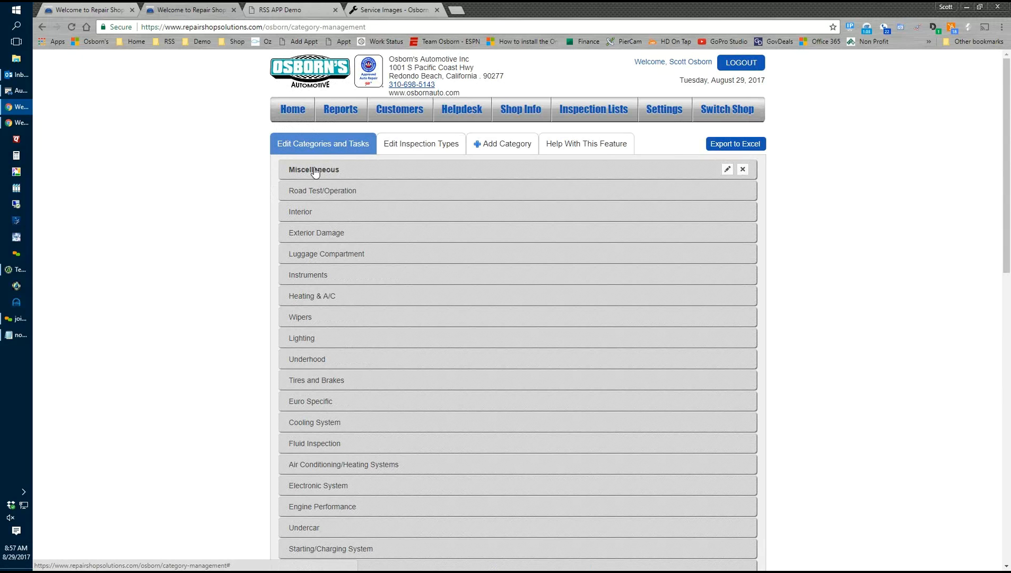
Step: Open the Wipers task in the Miscellaneous category for editing and view its Required choices
click(314, 170)
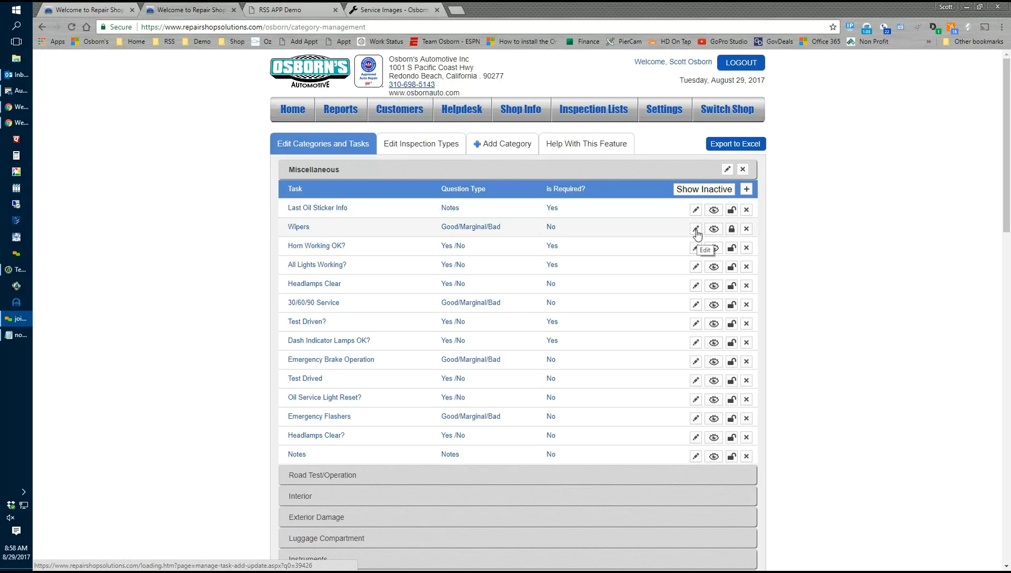
click(696, 230)
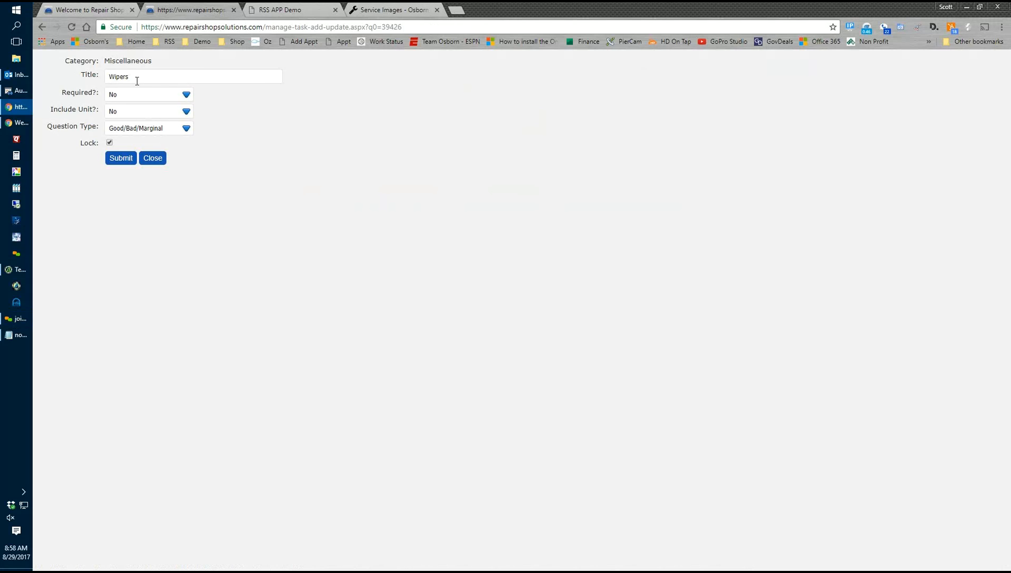
click(187, 98)
click(188, 96)
Step: Try including a unit for the Wipers task, view the available units, and set Include Unit back to No
click(187, 114)
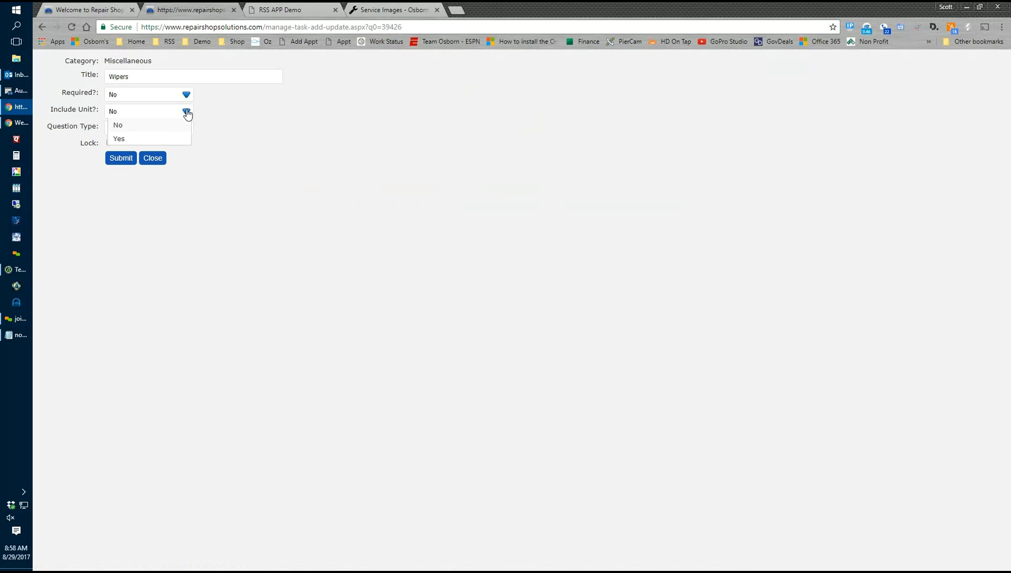
click(171, 140)
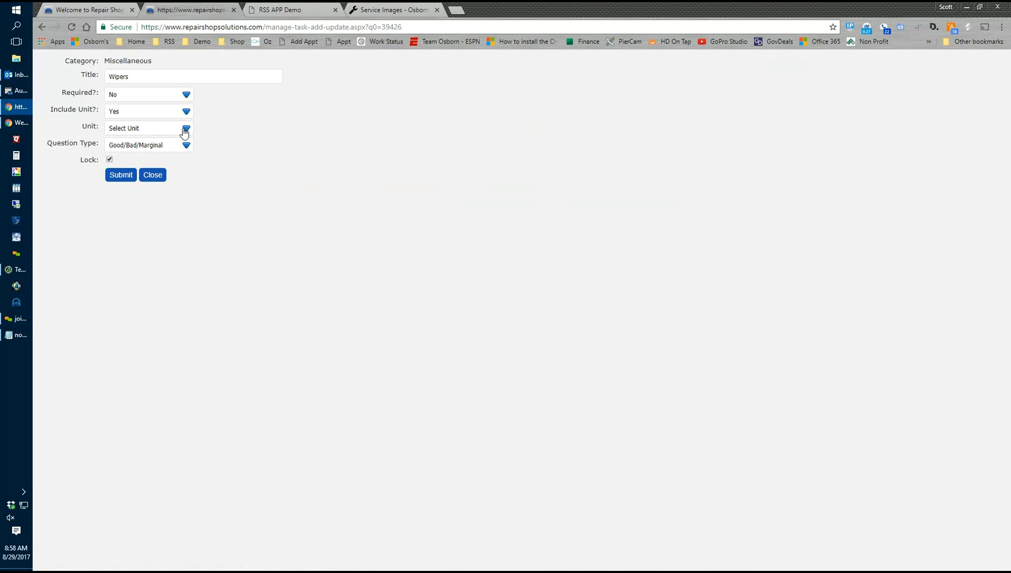
click(185, 129)
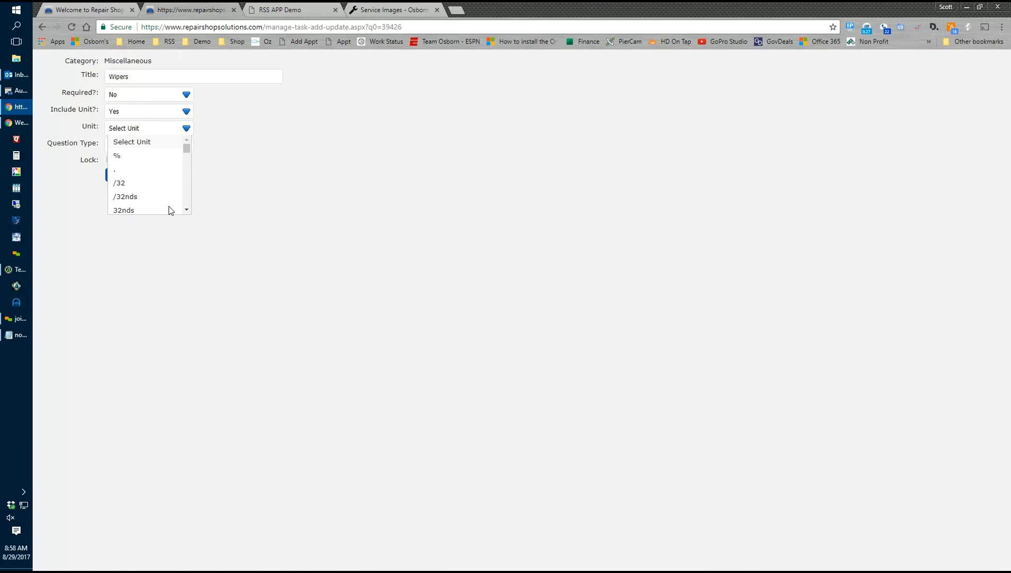
click(187, 112)
click(170, 129)
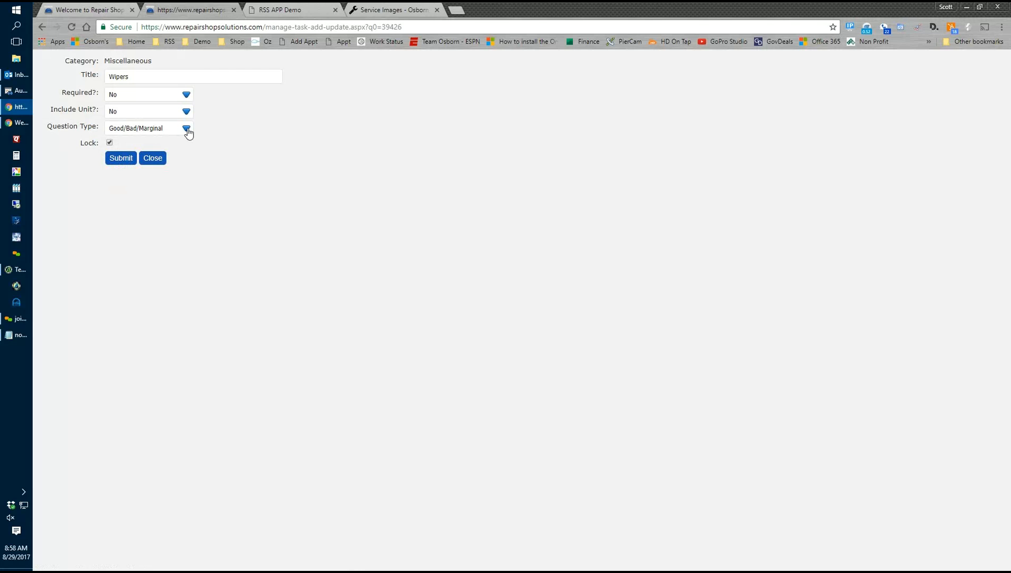
Step: View the question types available for the Wipers task and return to the category list without submitting
click(187, 129)
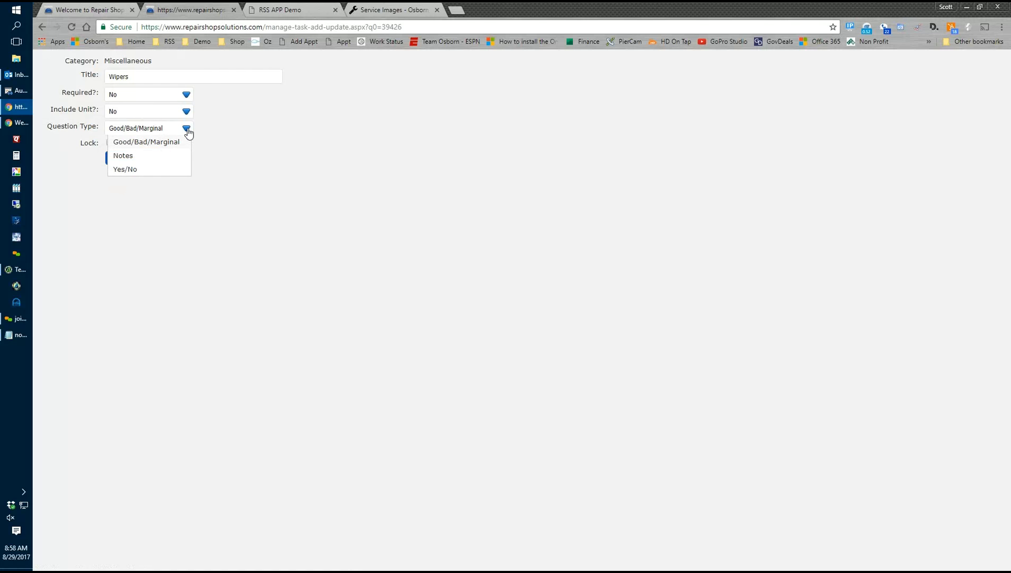
click(188, 130)
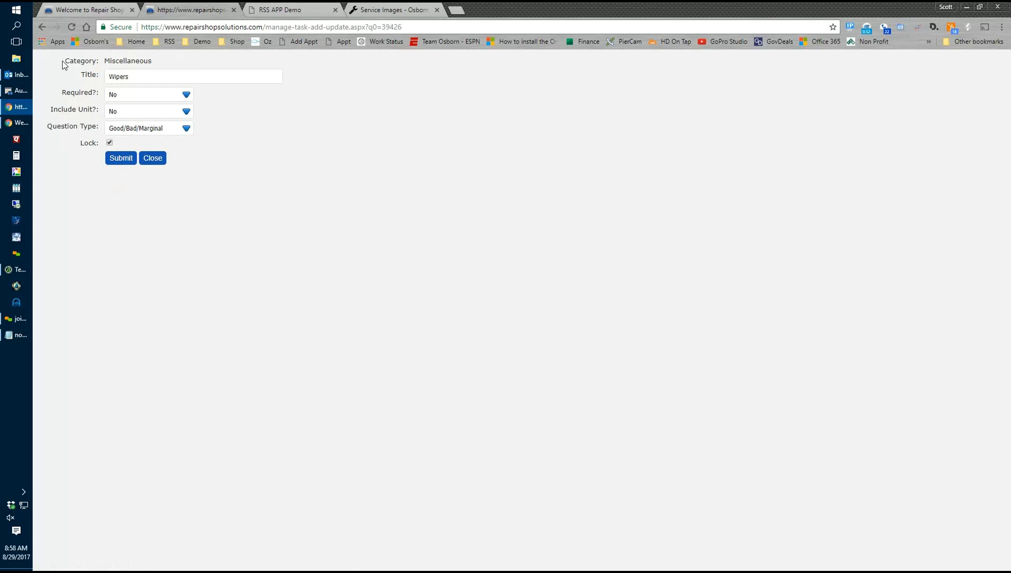
click(43, 26)
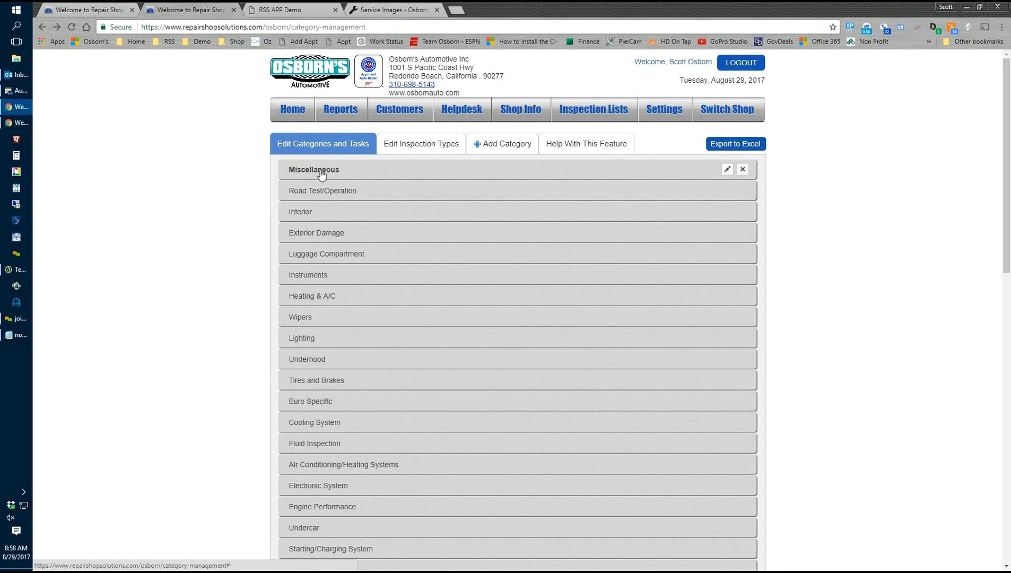
Step: Expand the Miscellaneous category, review the findings and recommendations stored under its Wipers task, and collapse that task
click(321, 171)
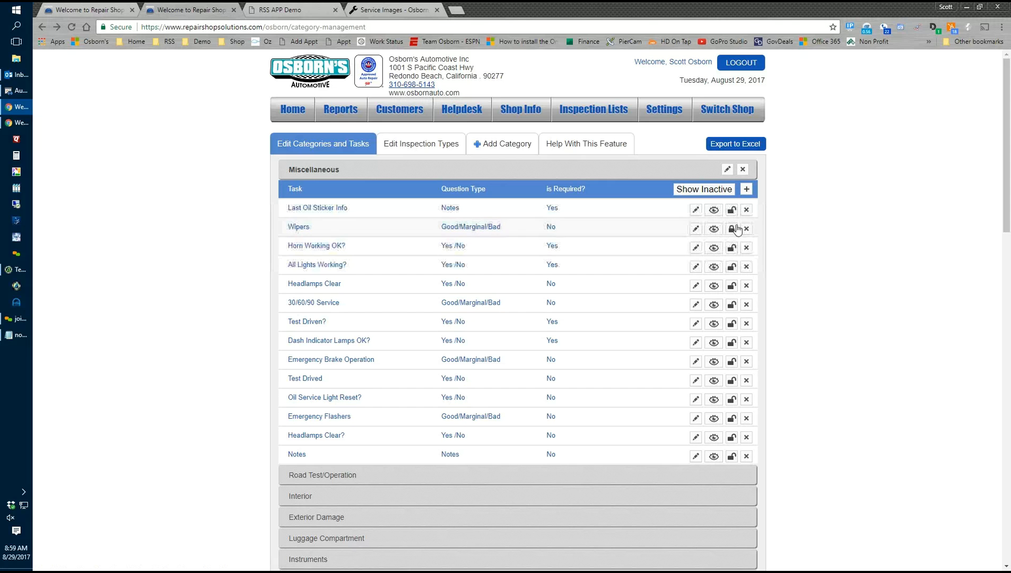
click(297, 227)
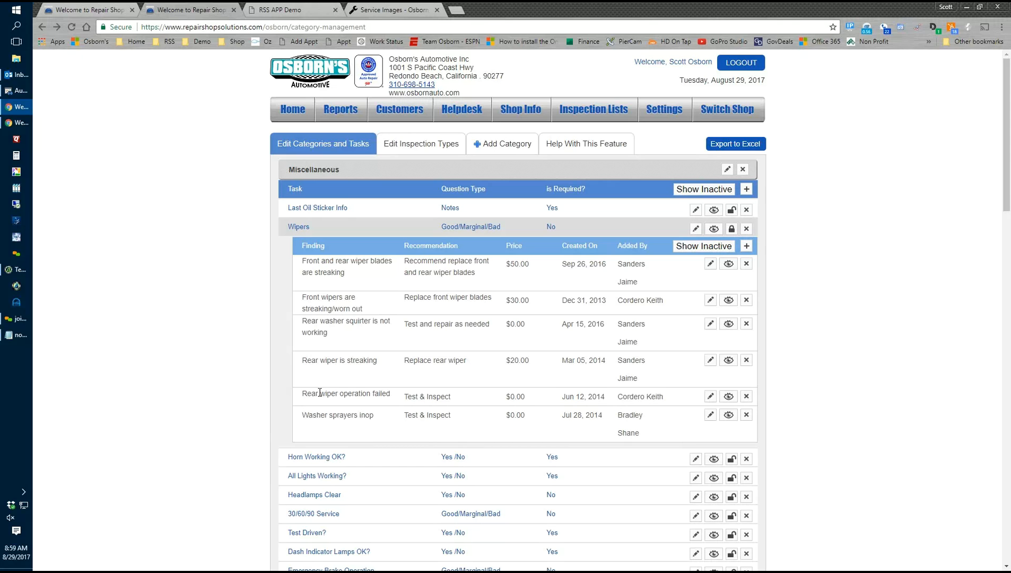
drag(320, 392, 383, 395)
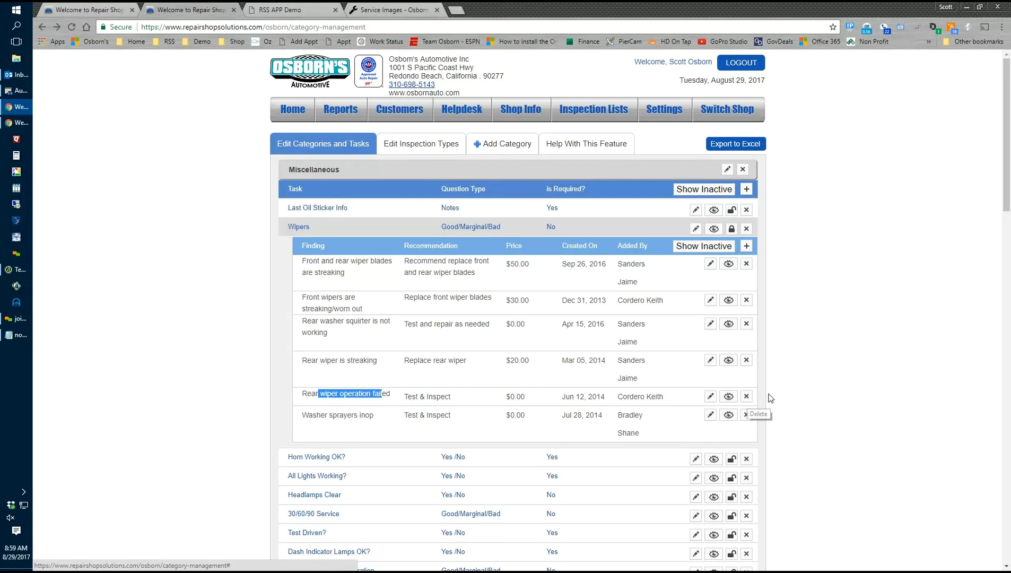
scroll(772, 395, down, 1)
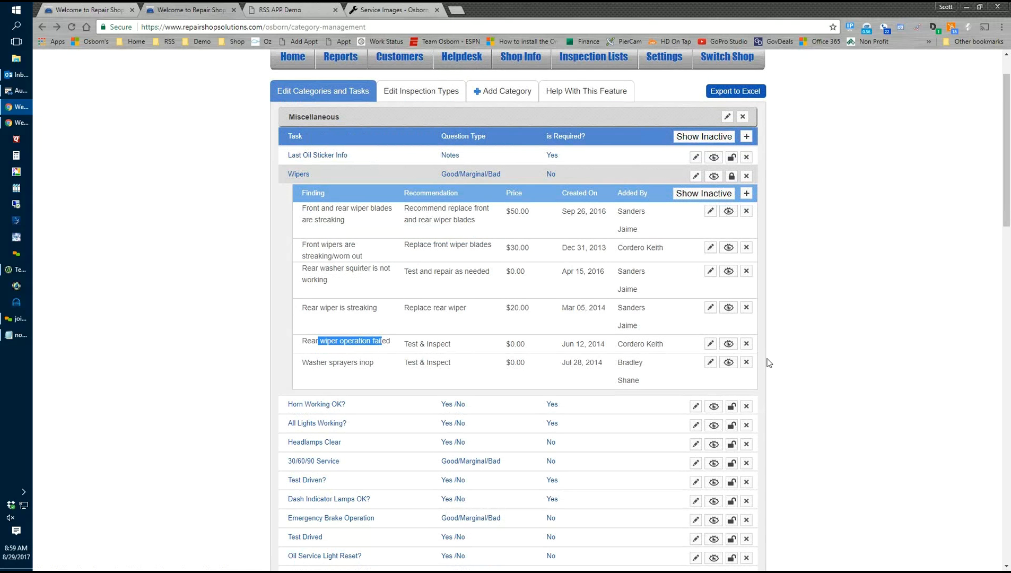
click(306, 175)
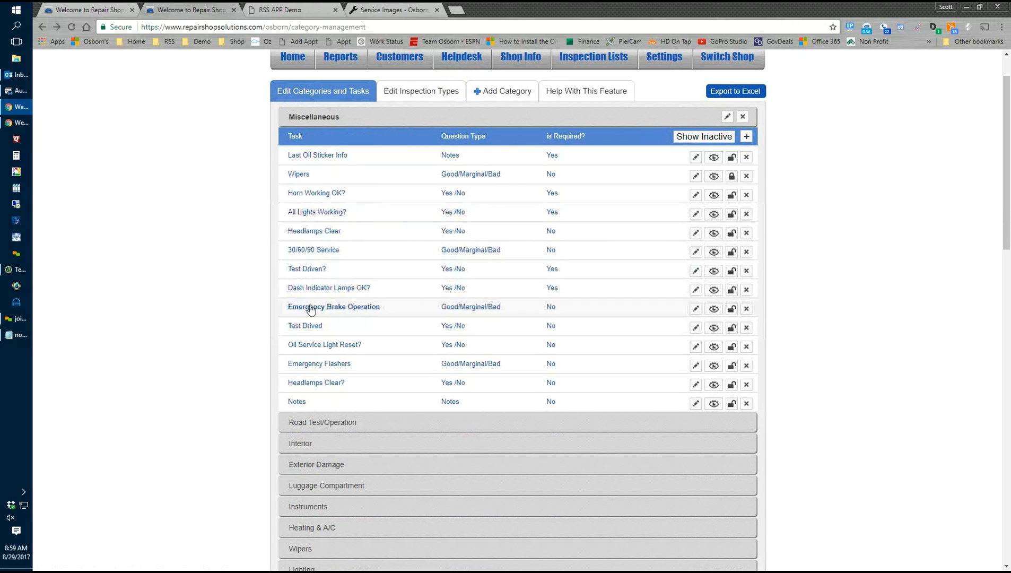
mouse_move(323, 179)
mouse_down()
mouse_move(321, 228)
mouse_move(321, 174)
mouse_up()
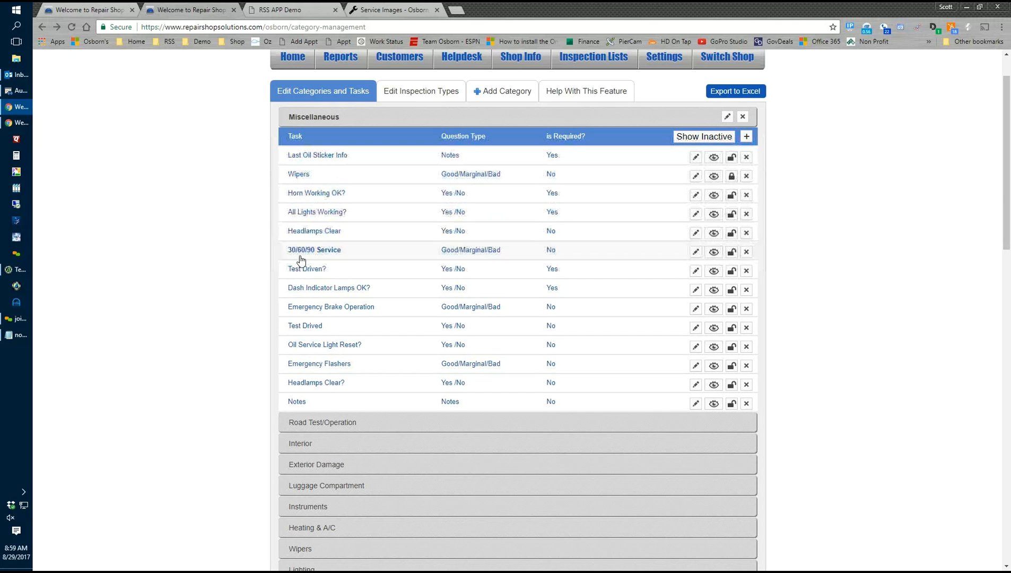
Step: Look through the remaining inspection categories, dismiss the completed-inspection notice, and collapse the Miscellaneous category
scroll(281, 373, down, 6)
scroll(280, 375, down, 9)
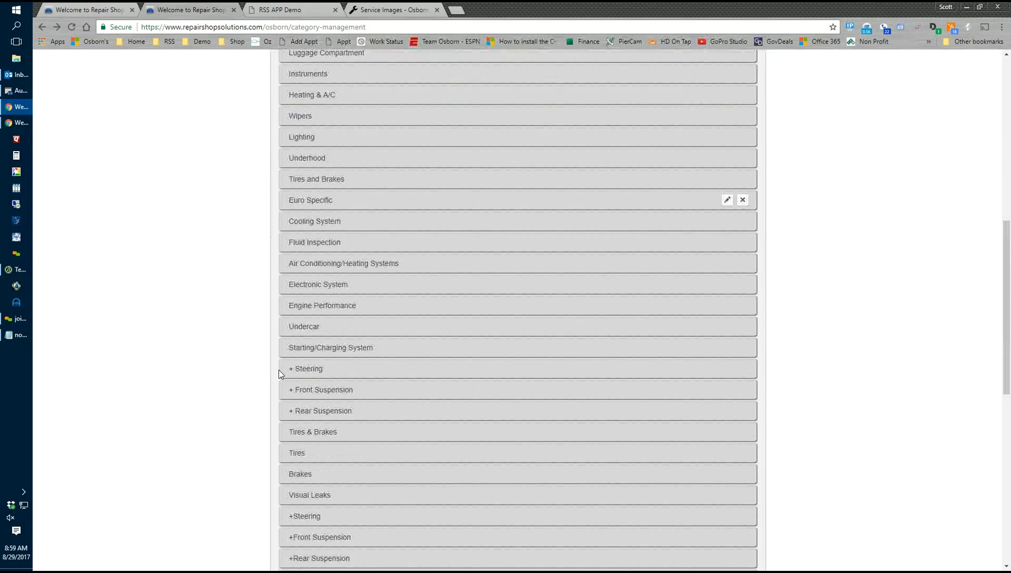
scroll(280, 375, down, 3)
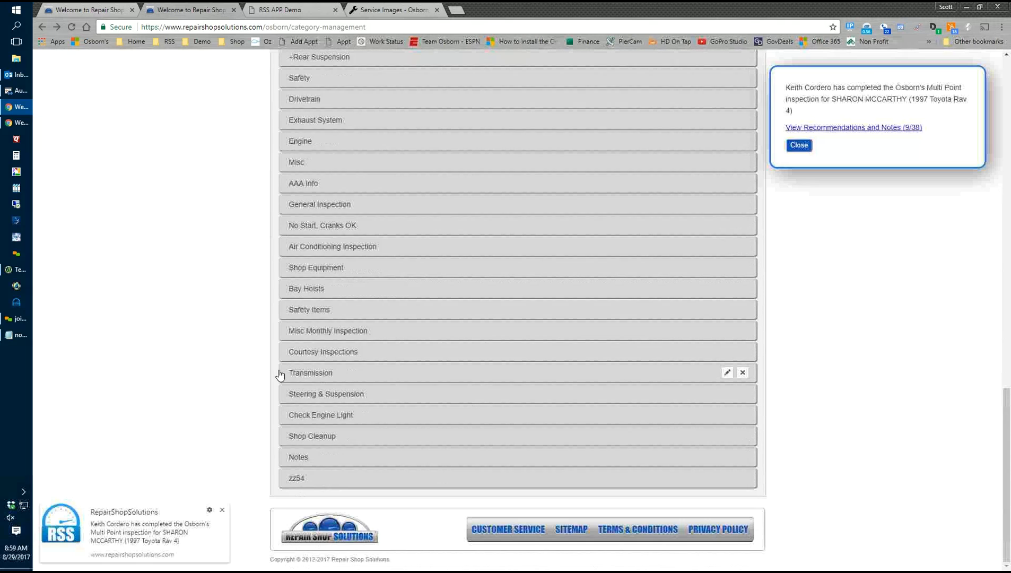
scroll(281, 373, up, 15)
scroll(299, 347, up, 4)
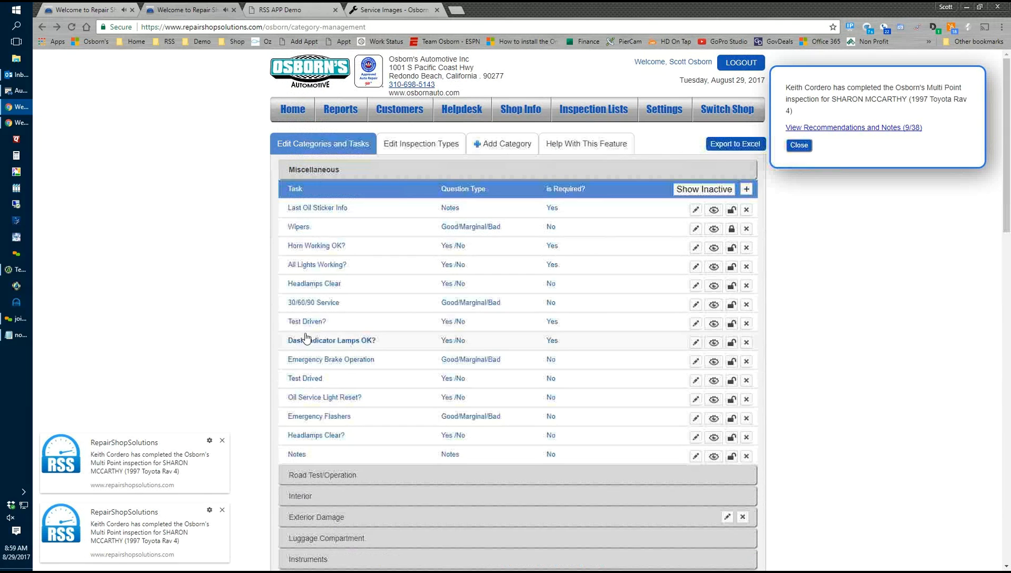
click(804, 145)
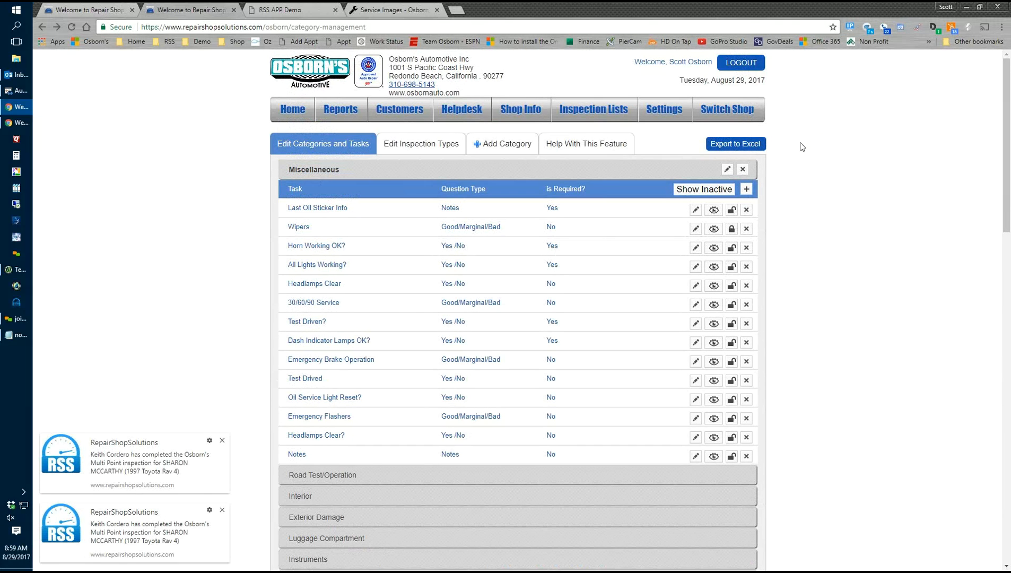
click(311, 172)
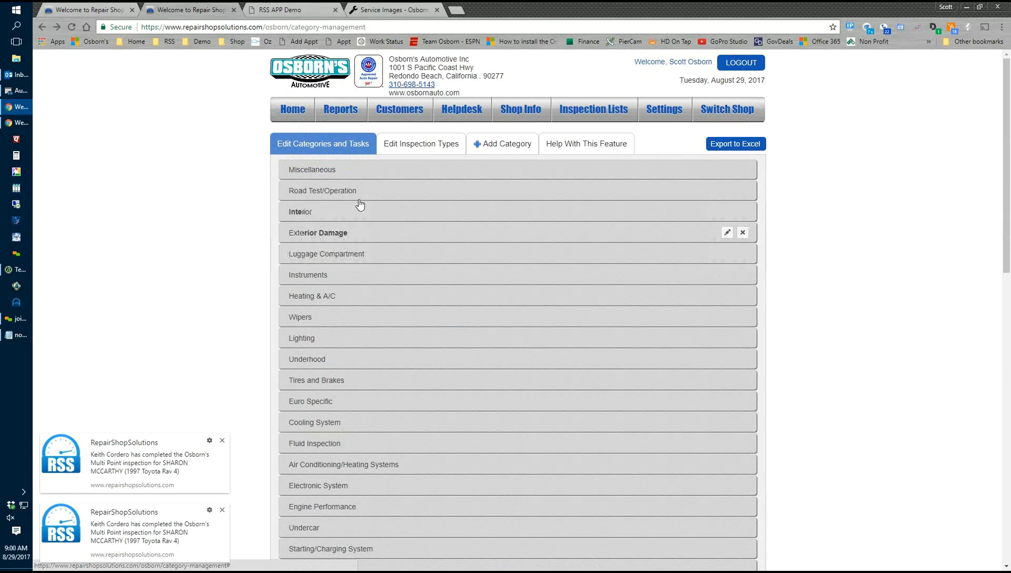
Step: Show the inspection types and open a preview of the Osborn's Multi Point inspection
click(421, 148)
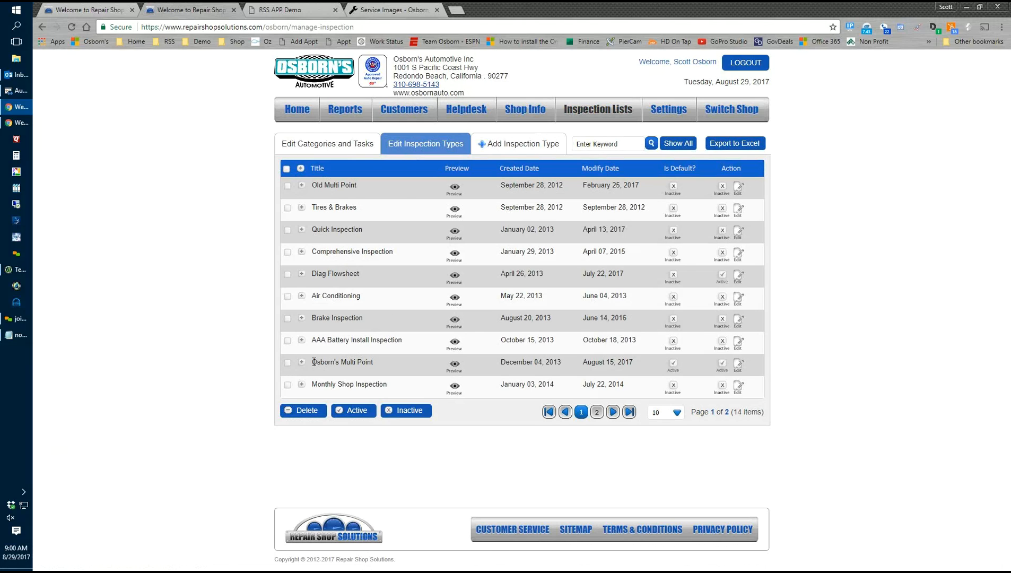
drag(313, 362, 377, 363)
click(661, 170)
click(454, 365)
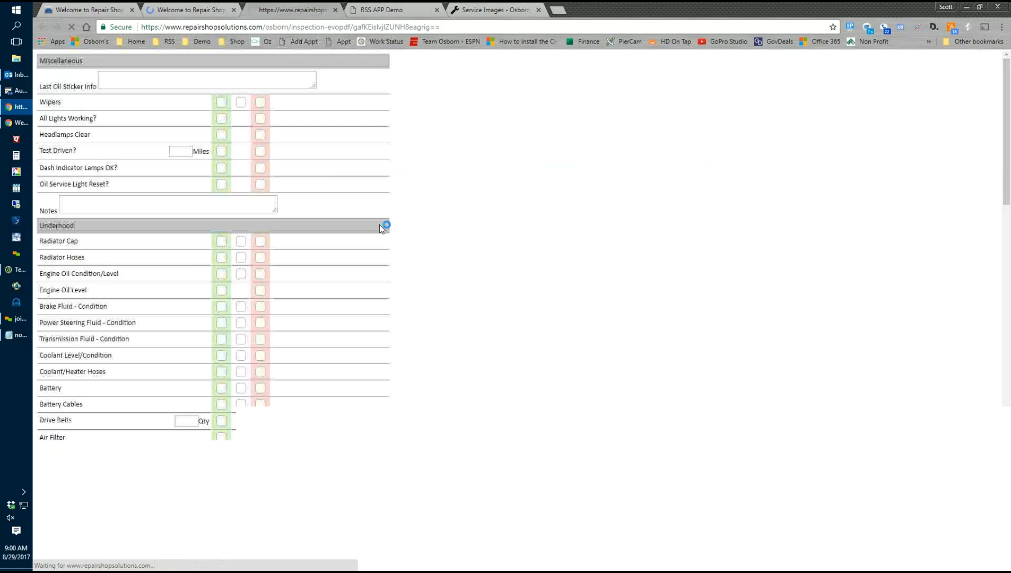
Step: Examine the sections and task entries of the previewed multi-point form, from Underhood through Rear Suspension
scroll(389, 336, down, 8)
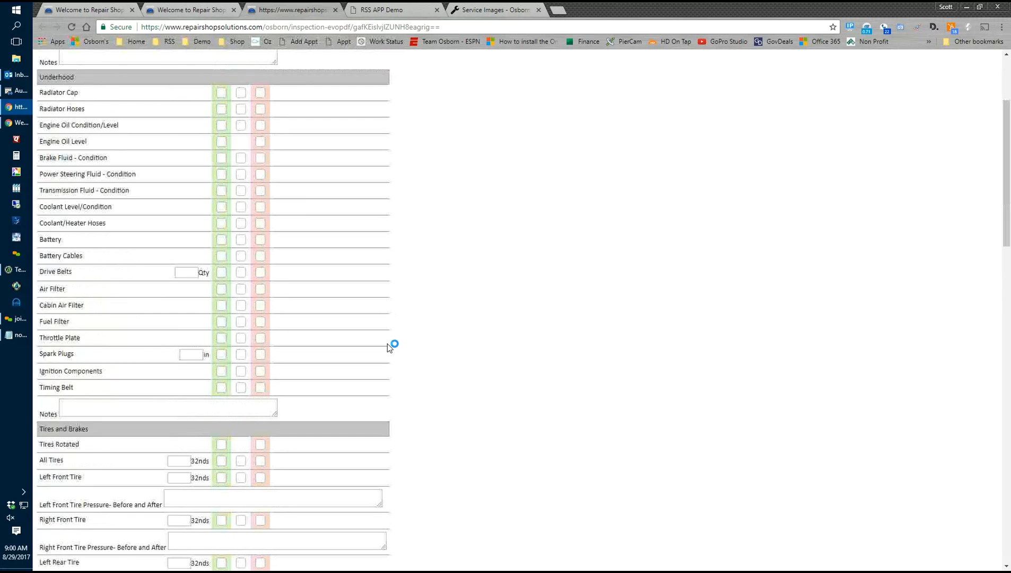
scroll(386, 352, down, 8)
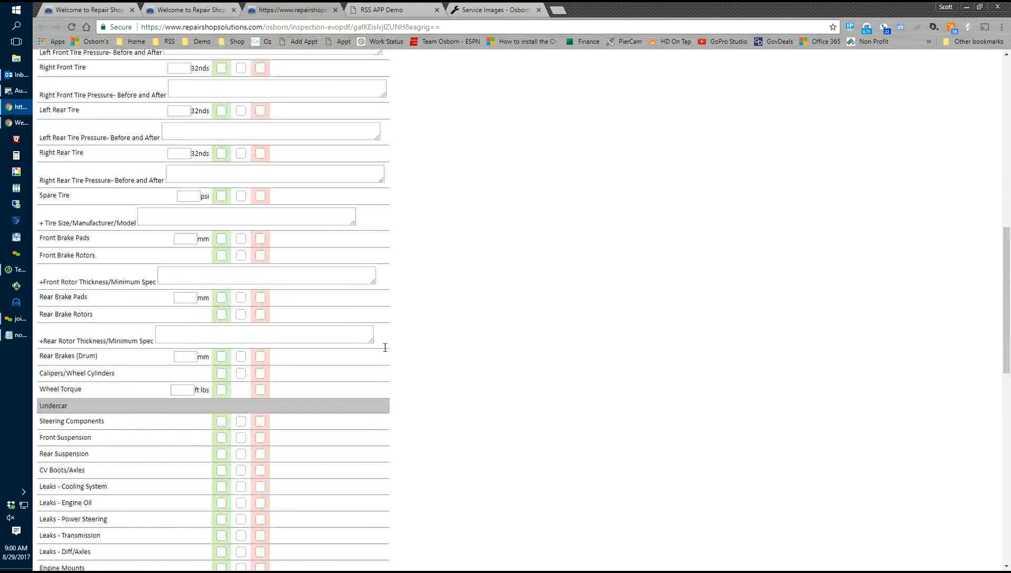
scroll(386, 352, down, 5)
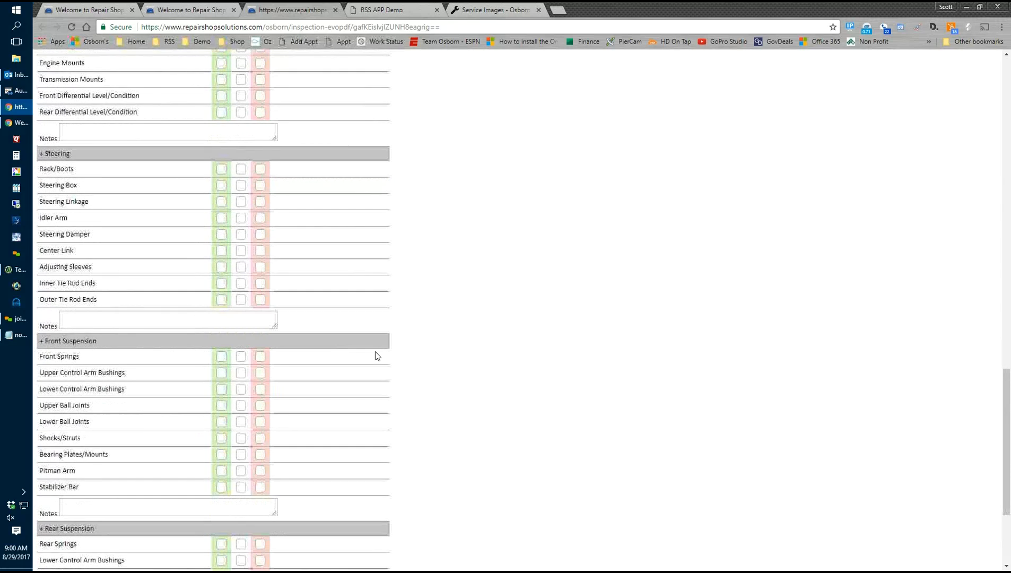
scroll(375, 354, up, 9)
scroll(376, 354, up, 12)
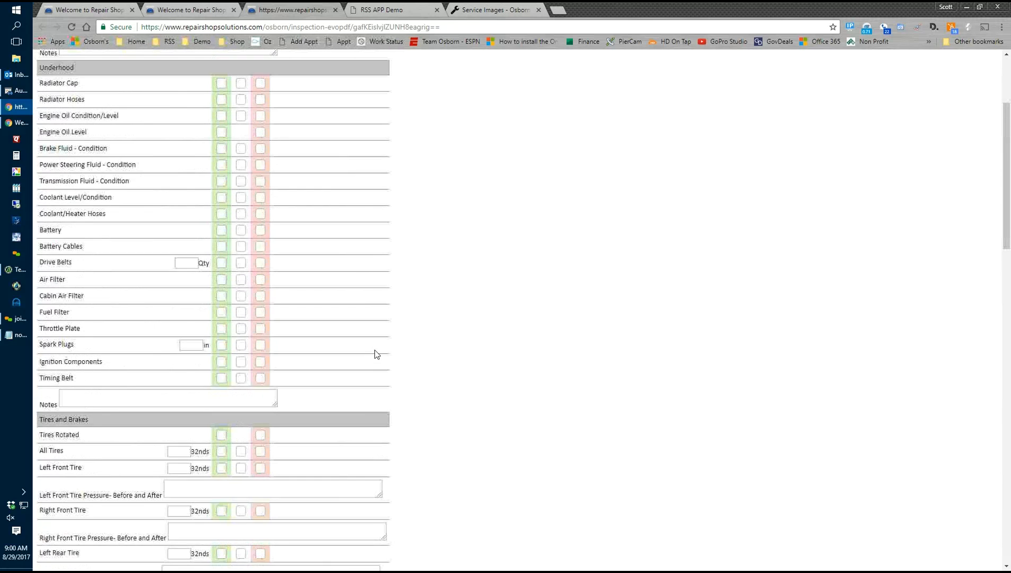
Step: Return to the inspection types, open Osborn's Multi Point for editing, and review the tasks selected under Miscellaneous
click(179, 7)
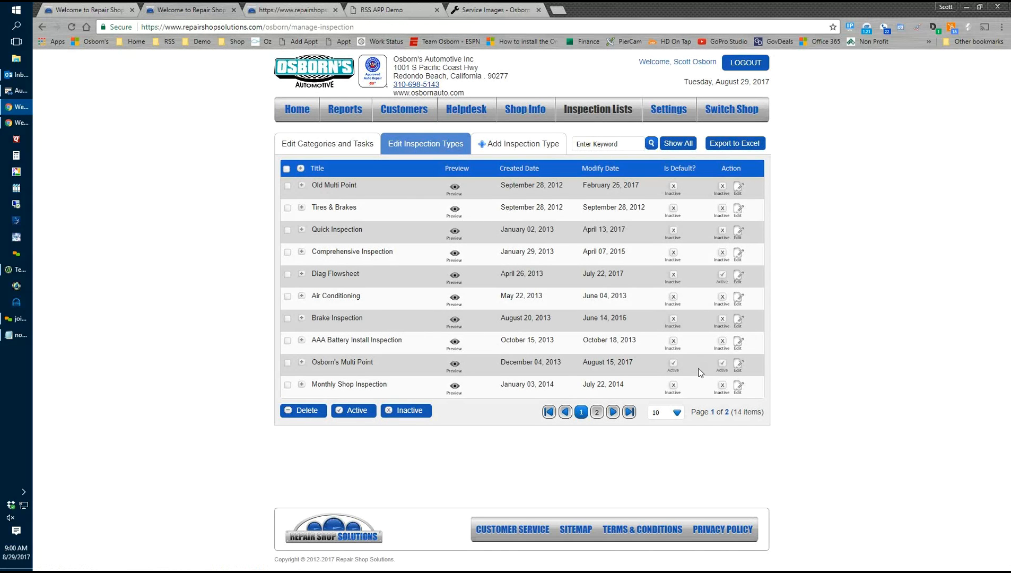
click(739, 366)
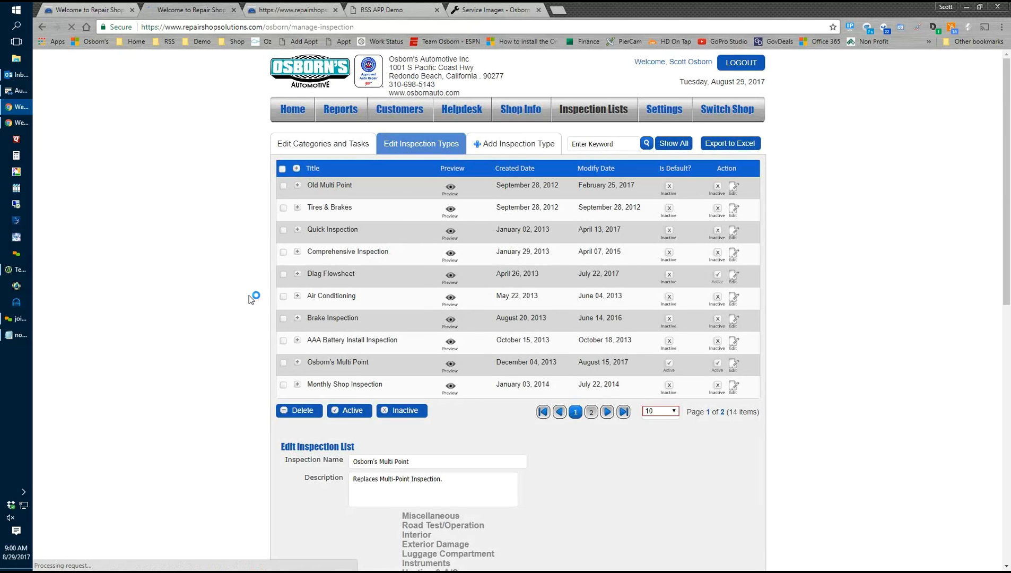
scroll(249, 185, down, 5)
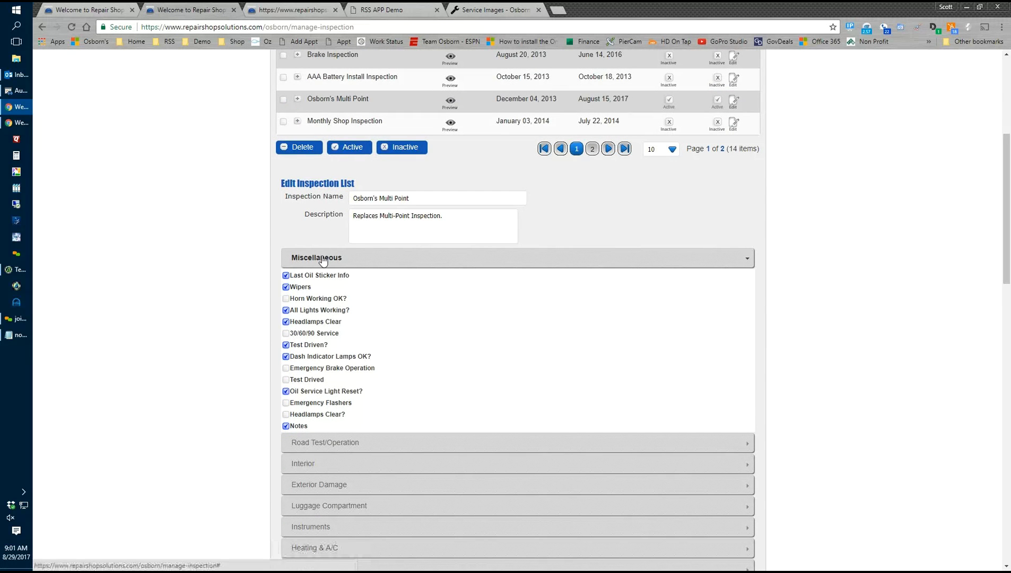
scroll(259, 307, down, 2)
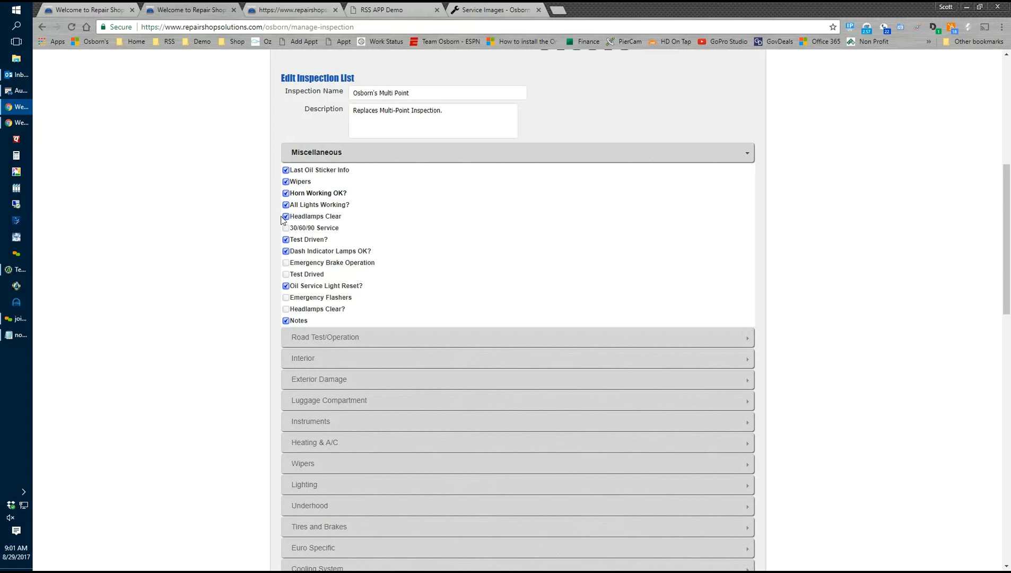
Step: Look through the remaining categories of the Osborn's Multi Point edit form and expand Road Test/Operation to review its tasks
scroll(255, 363, down, 15)
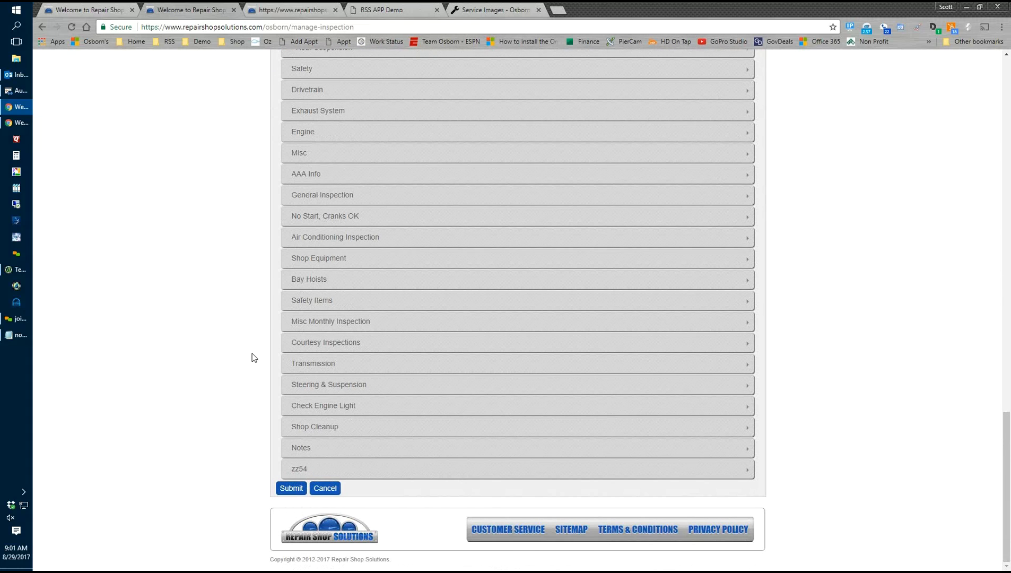
scroll(255, 350, up, 3)
scroll(255, 350, up, 10)
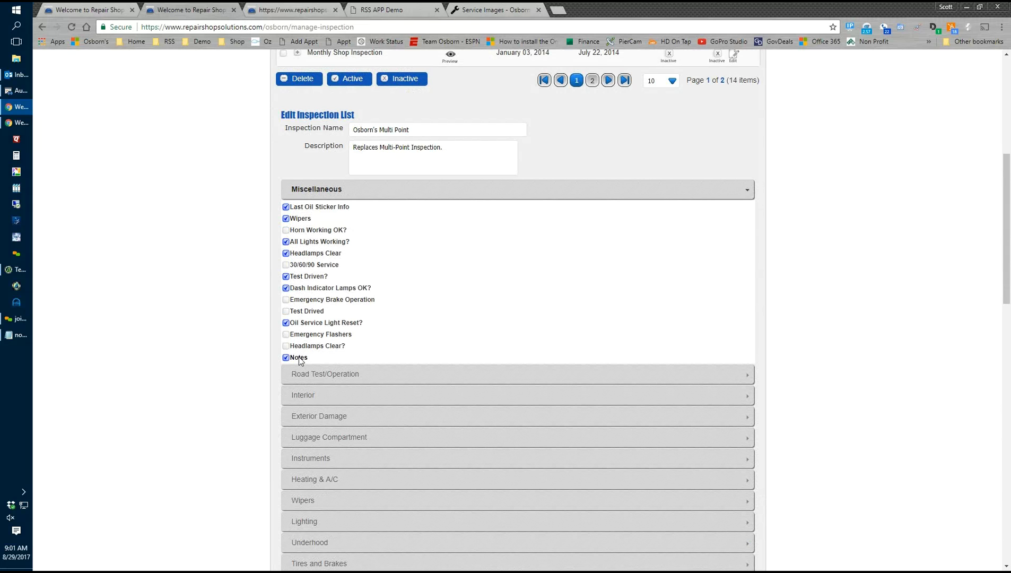
click(312, 375)
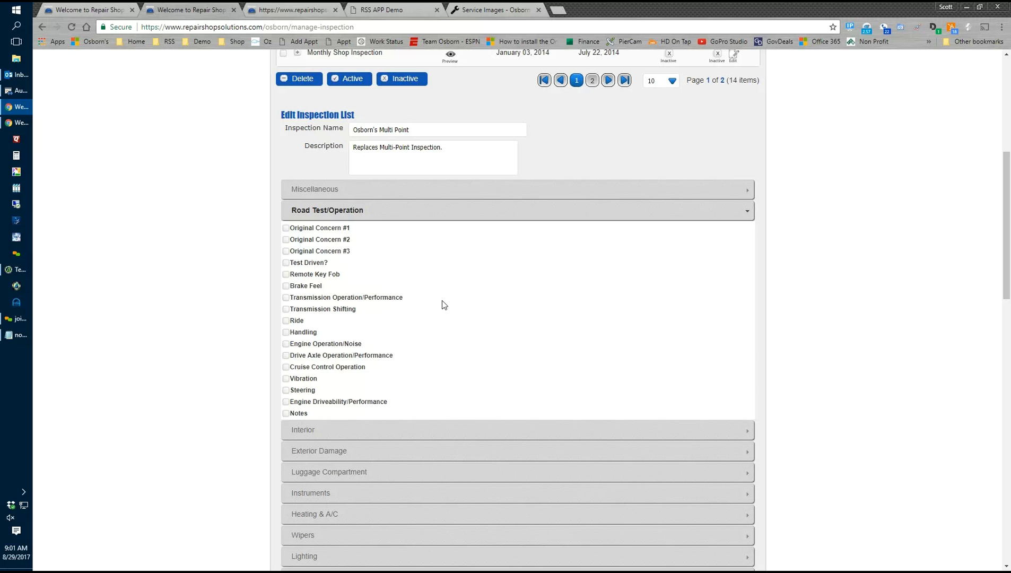
scroll(463, 301, up, 5)
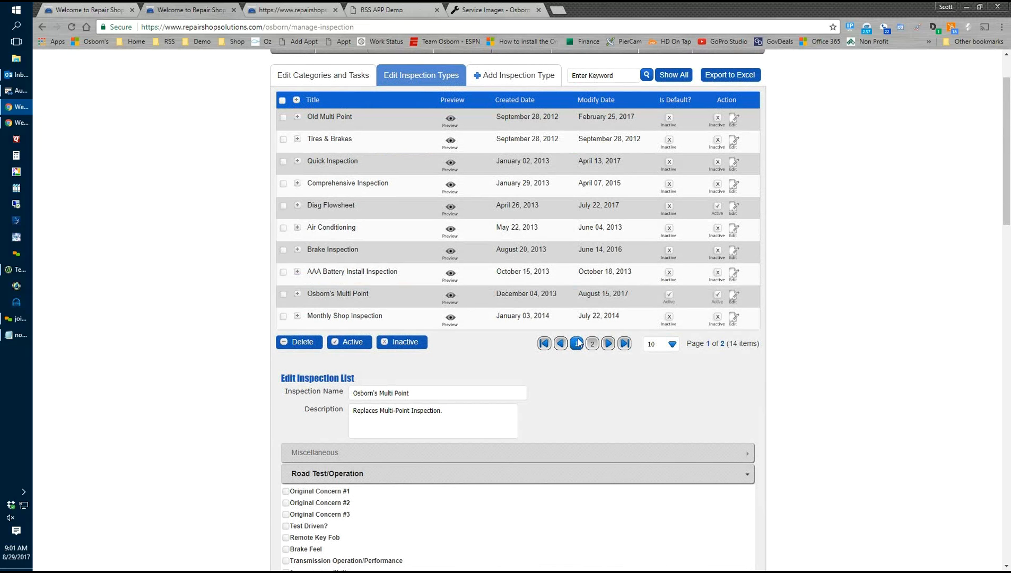
scroll(439, 282, up, 2)
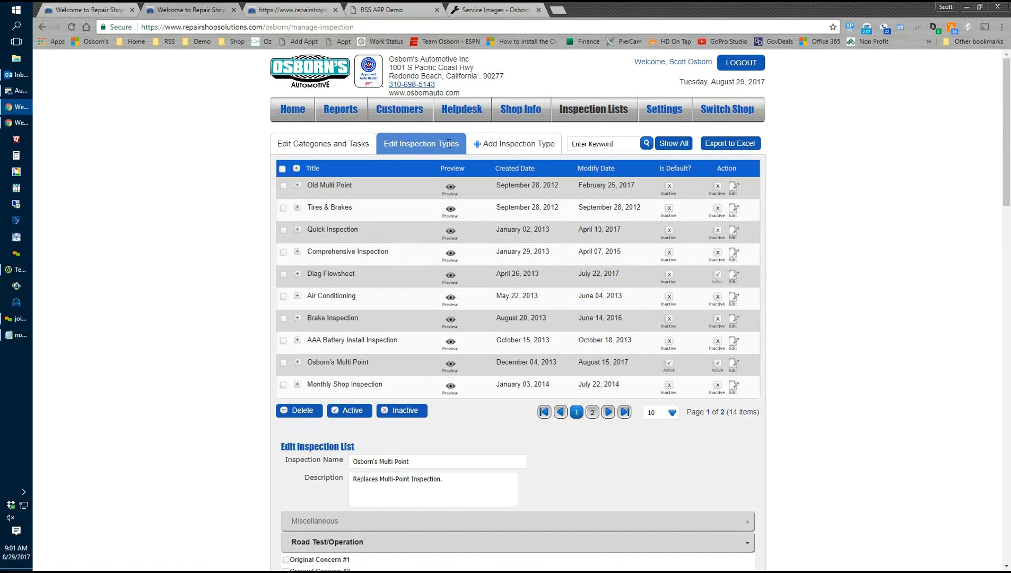
Step: Open the form for adding an inspection type, look at its title and description fields, and expand the Road Test/Operation tasks
click(510, 145)
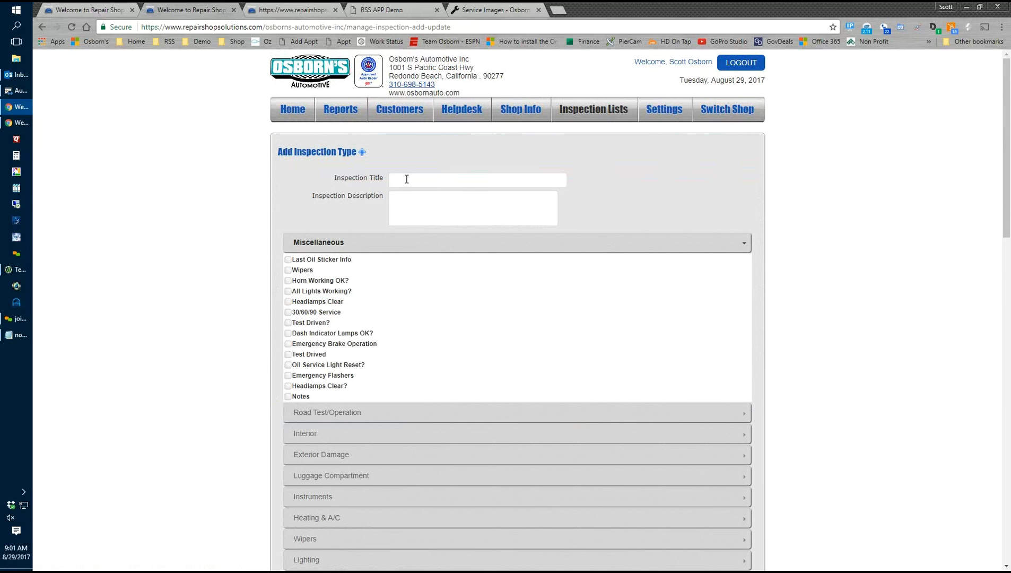
click(406, 180)
click(408, 201)
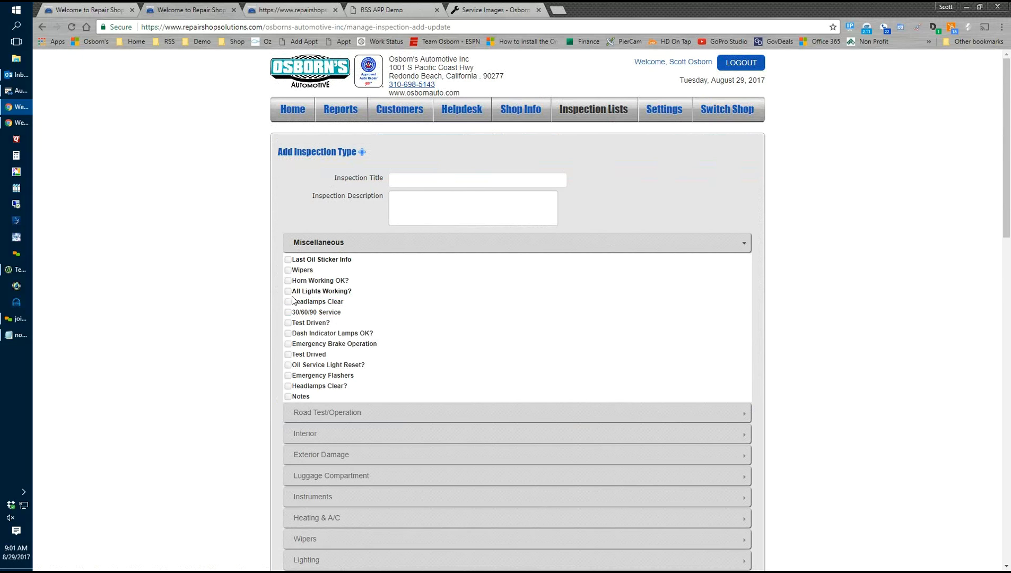
click(305, 412)
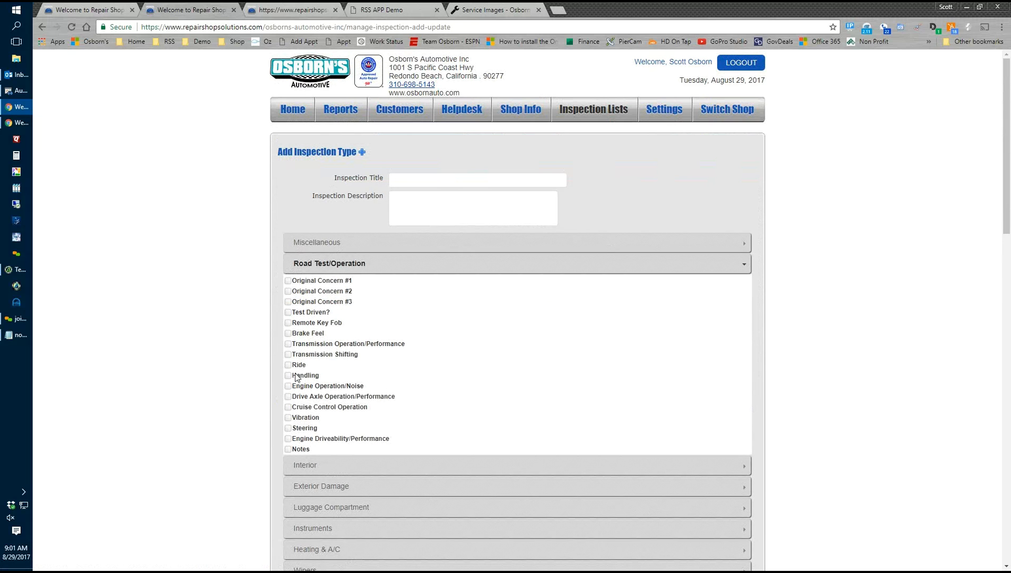
scroll(318, 343, down, 8)
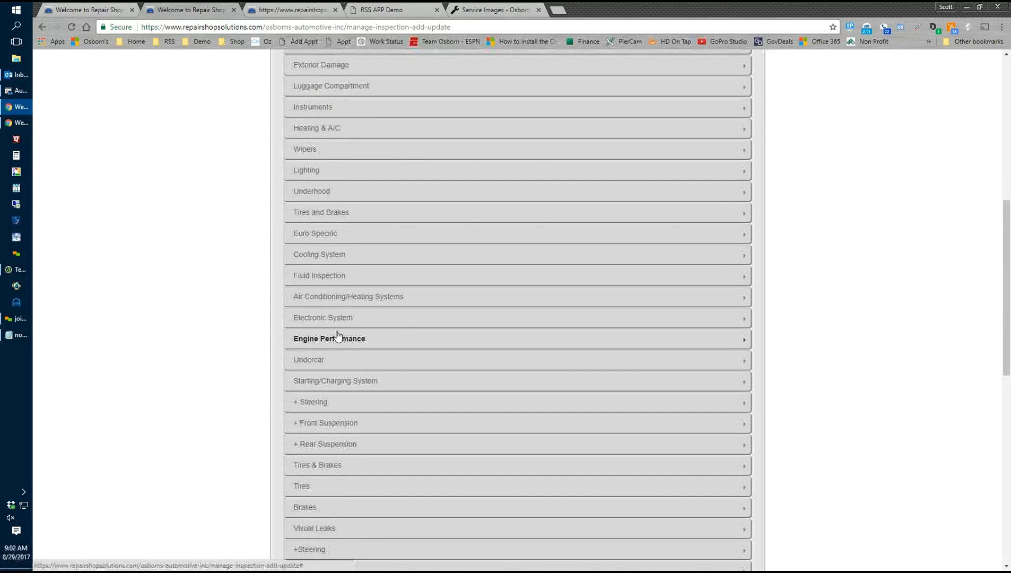
Step: Expand Heating & A/C and Air Conditioning/Heating Systems in the new inspection type form and look through the other categories
click(325, 130)
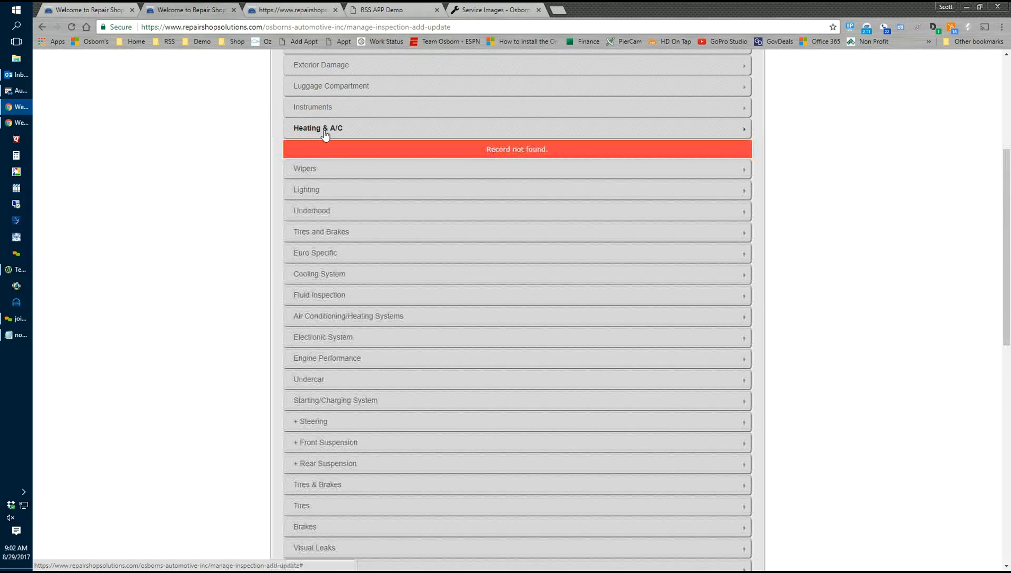
click(320, 318)
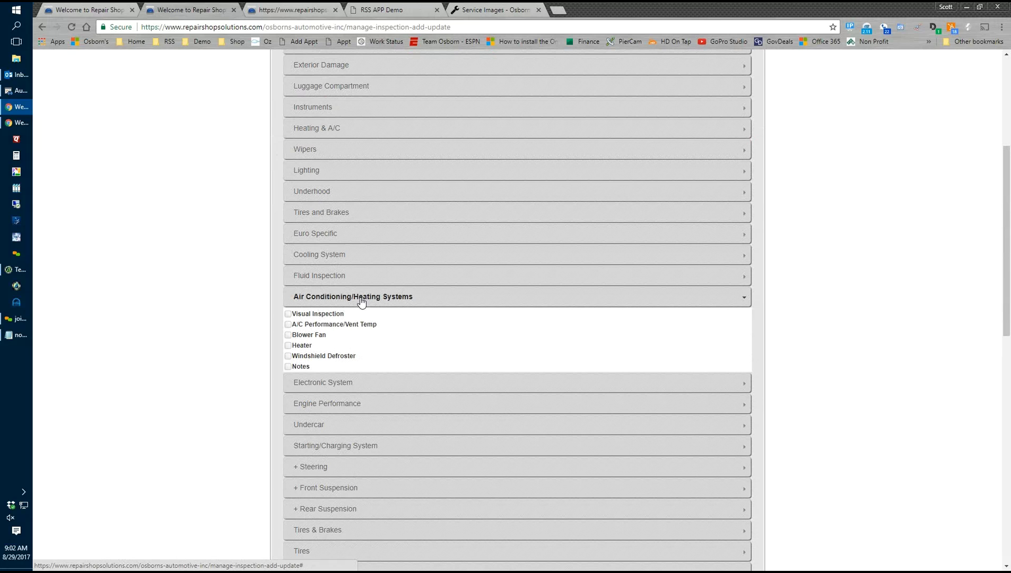
scroll(360, 370, down, 5)
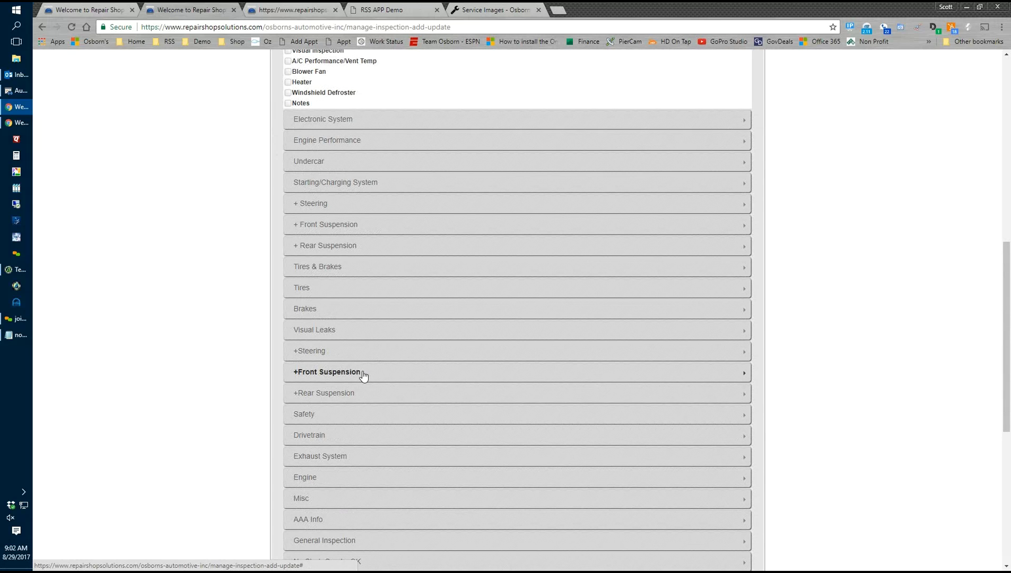
scroll(363, 375, up, 10)
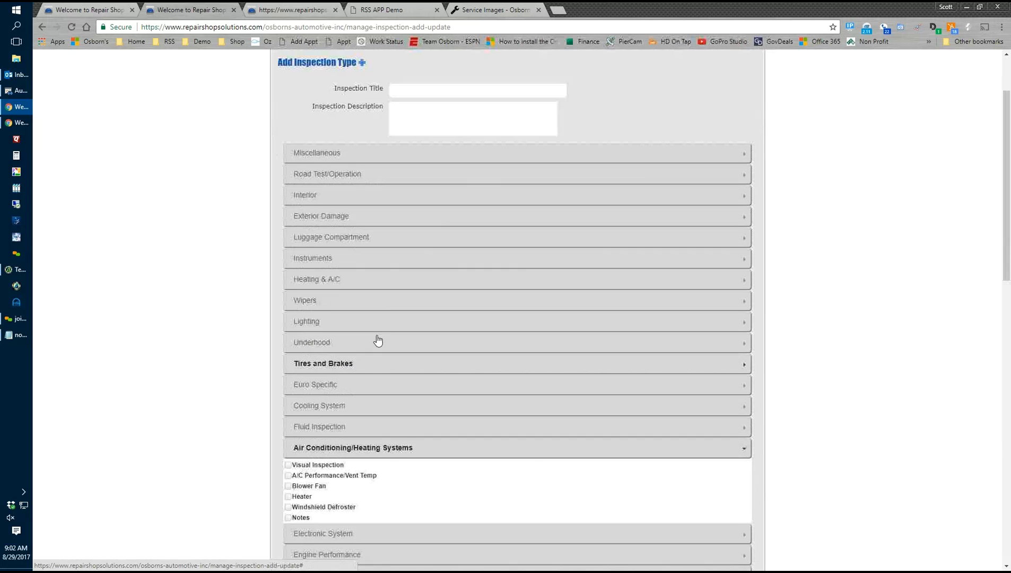
Step: Return to Inspection Management, read the feature's help through to the section on editing inspection templates, and close the help
mouse_move(597, 113)
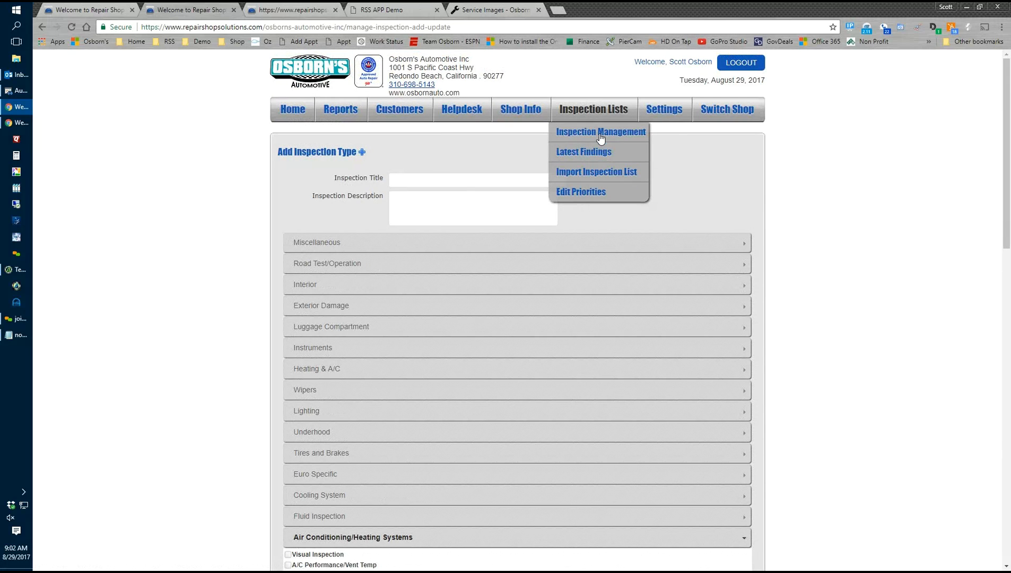
click(599, 132)
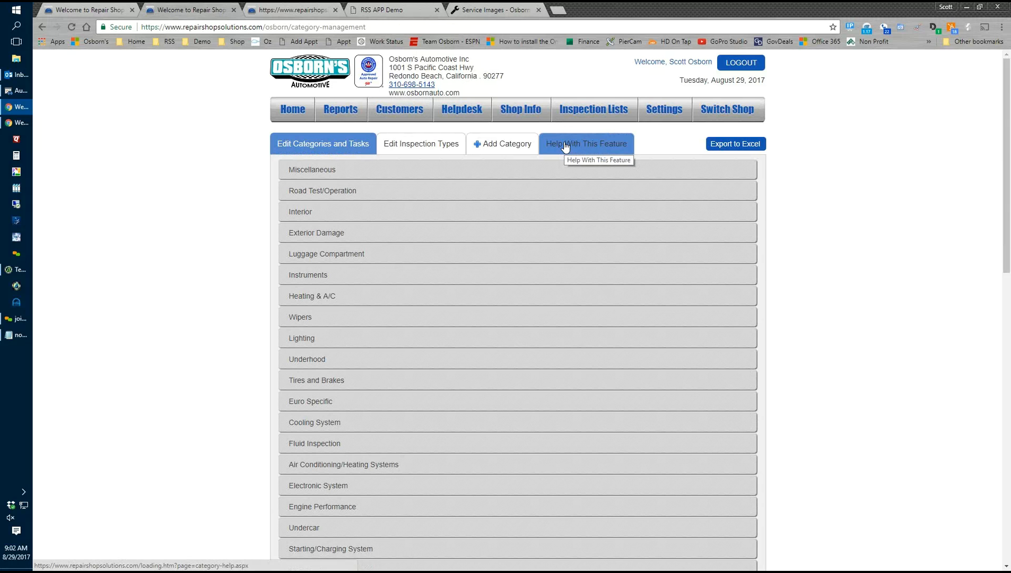
click(564, 142)
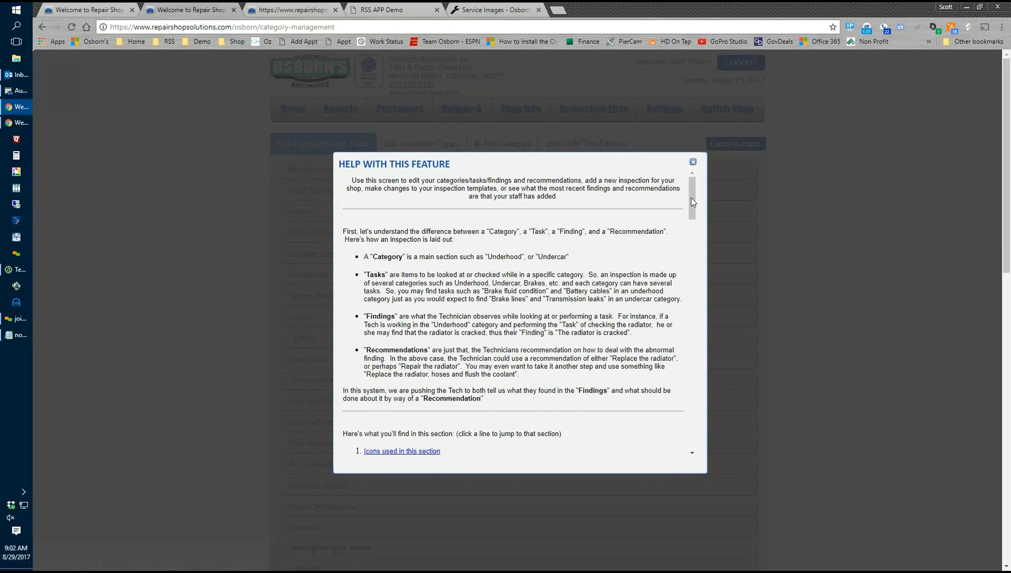
drag(692, 201, 691, 430)
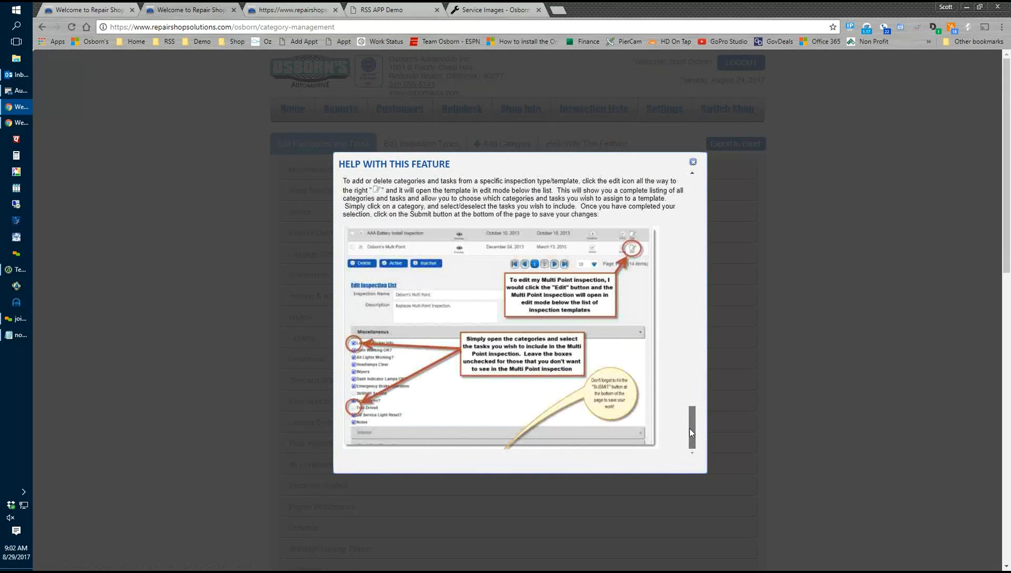
click(693, 163)
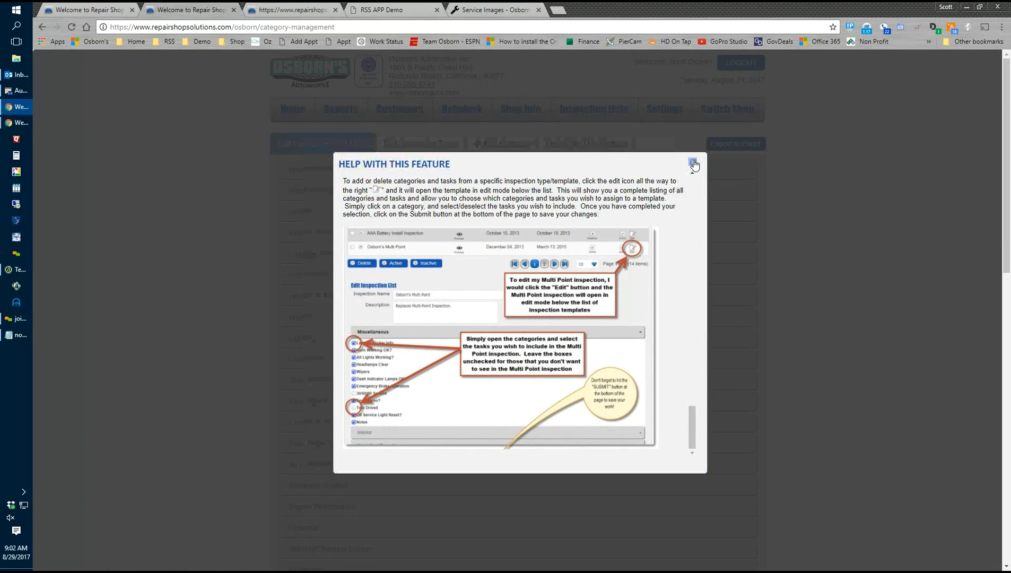
Step: Open the Latest Findings list, highlight the Mechanical Brake Booster Vacuum Leaking Oil finding, and dismiss the completed-inspection notices
mouse_move(593, 123)
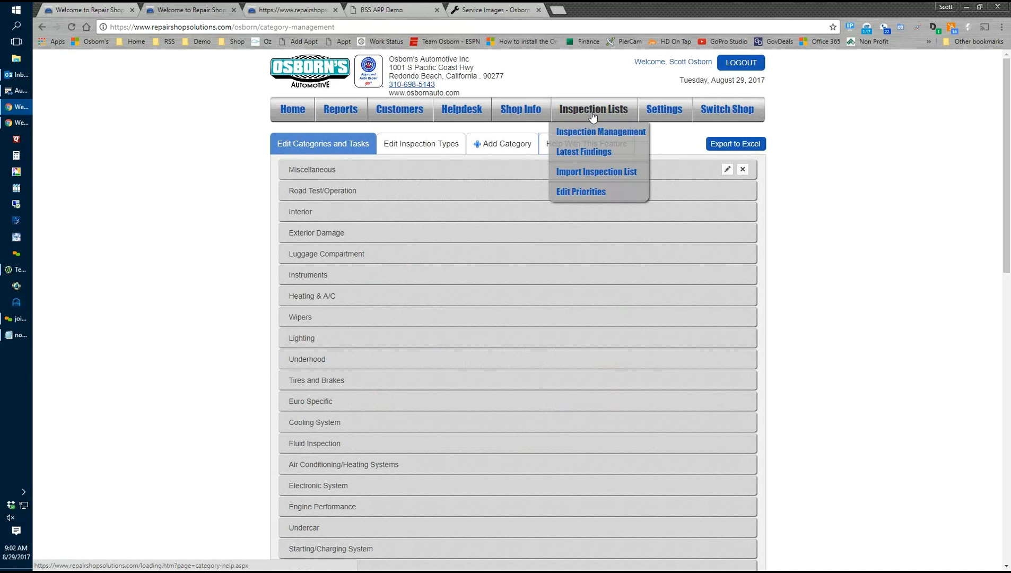
click(585, 156)
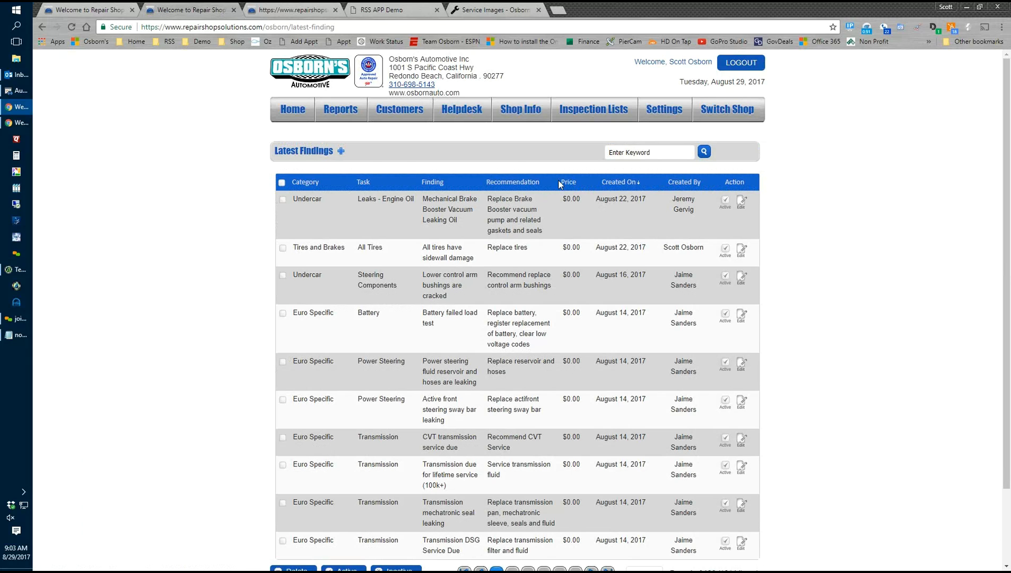
mouse_move(582, 113)
drag(425, 200, 461, 229)
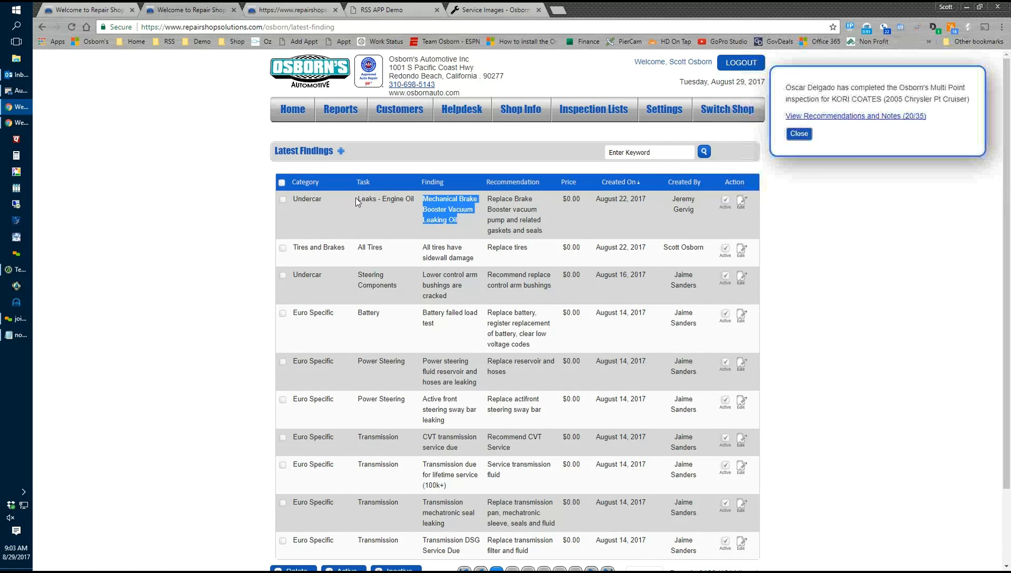
click(799, 134)
click(223, 440)
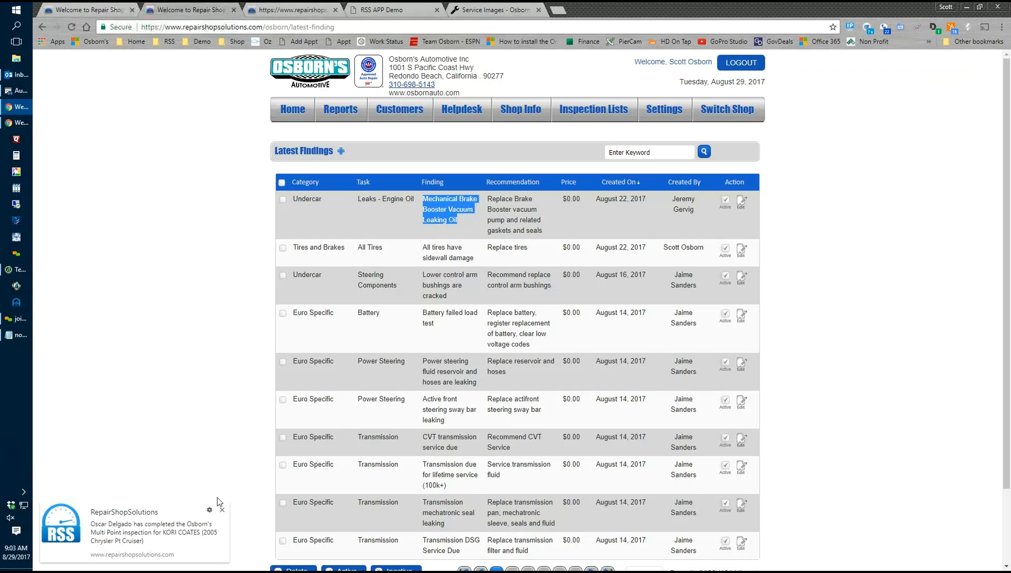
click(222, 510)
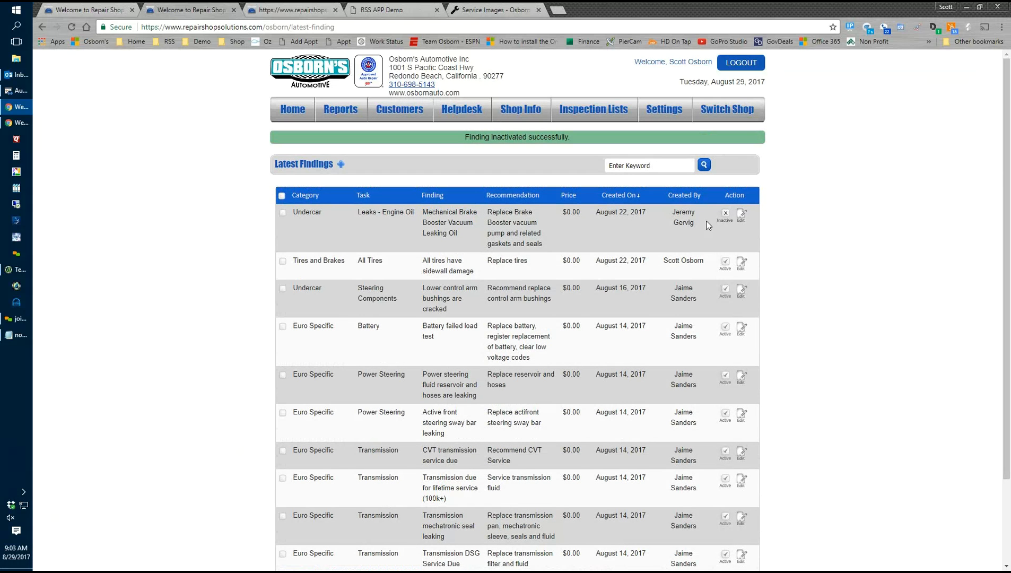
Step: Reactivate the Mechanical Brake Booster Vacuum Leaking Oil finding, then view its edit form and close it without changes
click(725, 215)
click(741, 215)
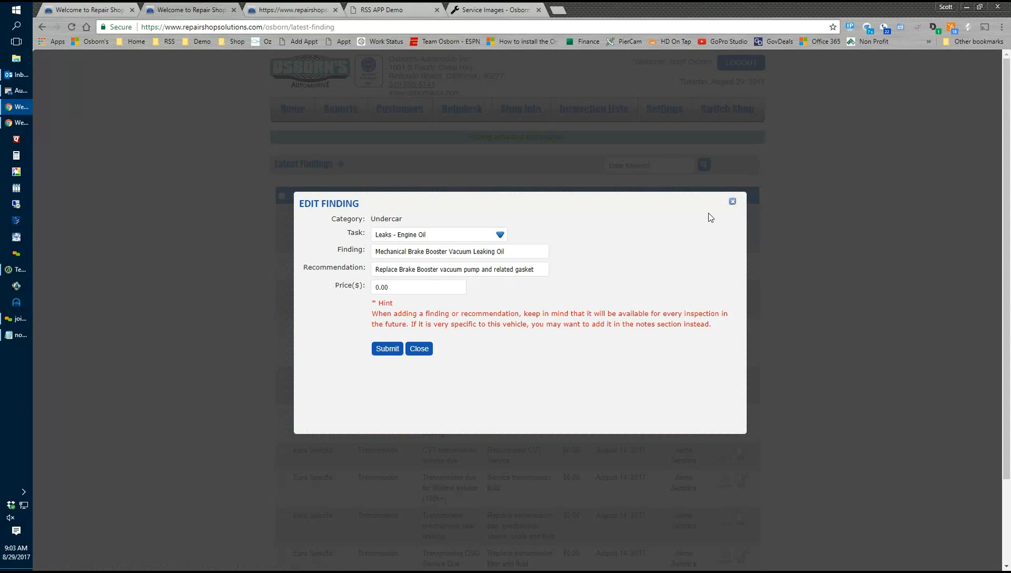
click(732, 203)
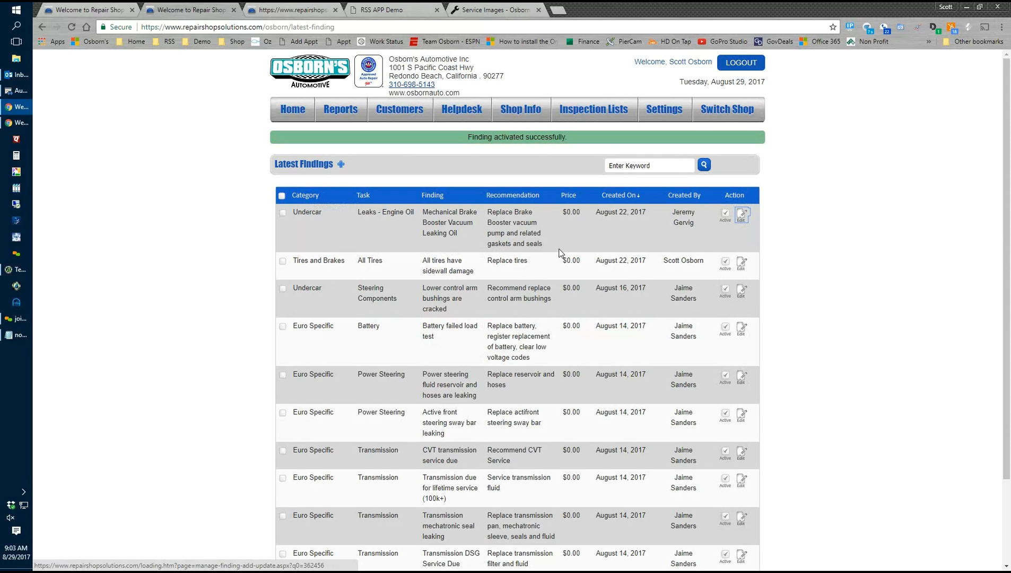
Step: Open the inspection priorities, view the Maintenance priority's description in its edit form, and close the form without saving
mouse_move(595, 115)
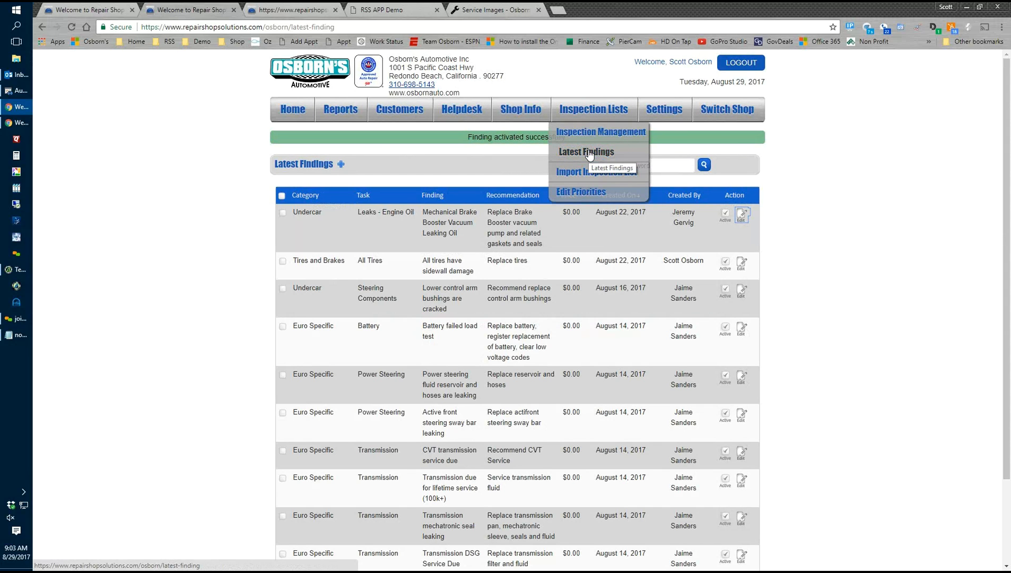
click(578, 193)
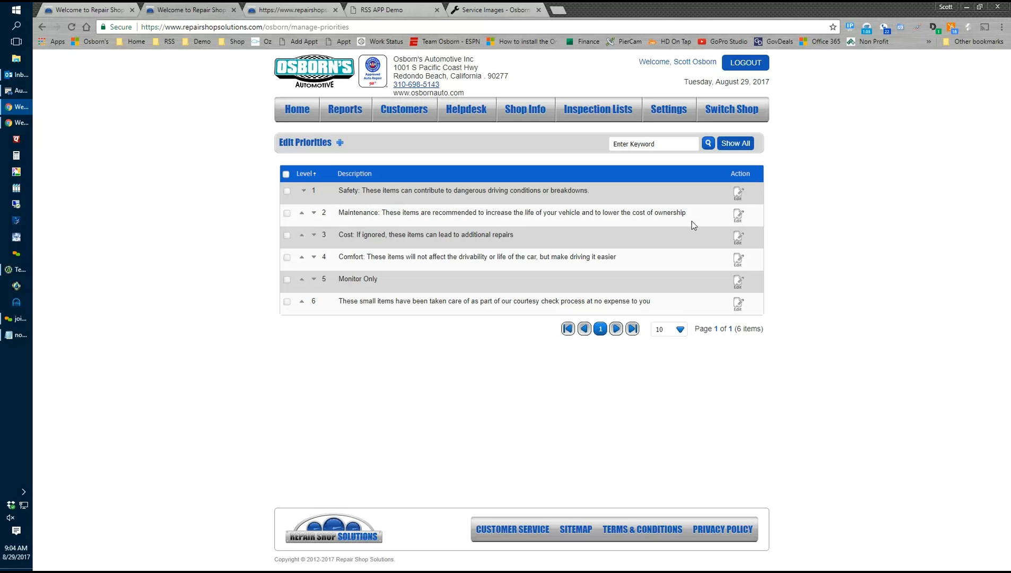
click(739, 215)
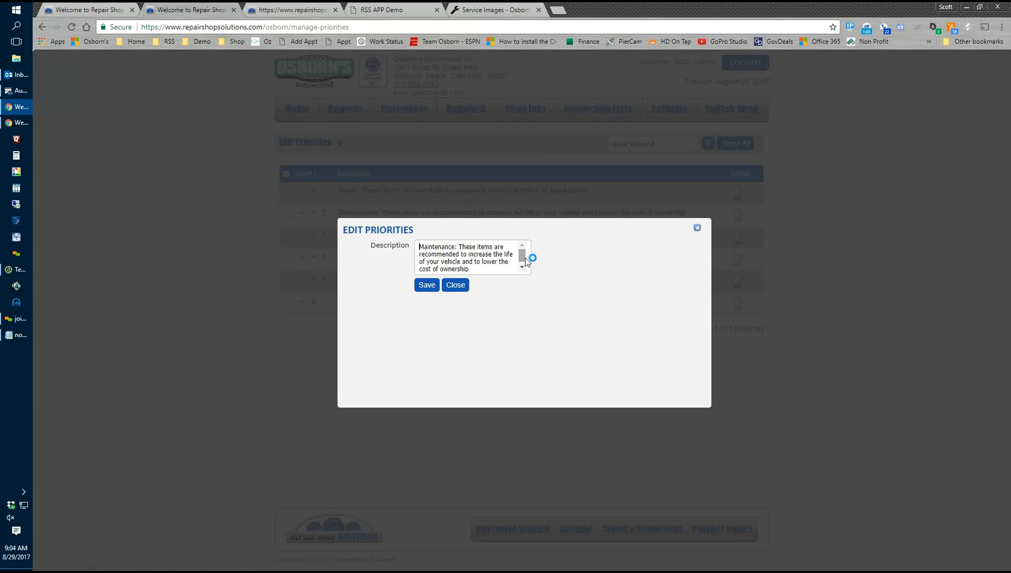
click(456, 286)
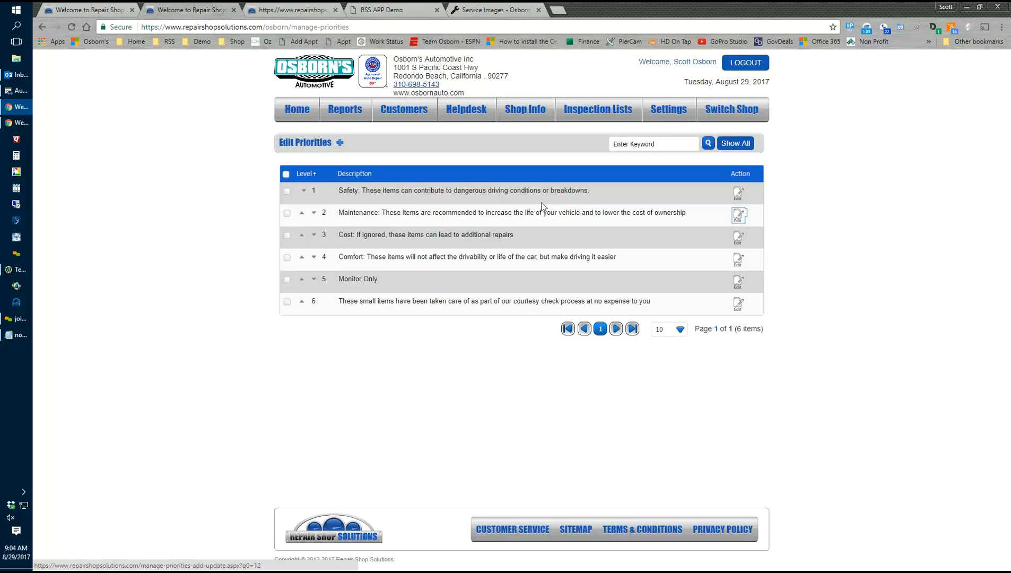
mouse_move(592, 113)
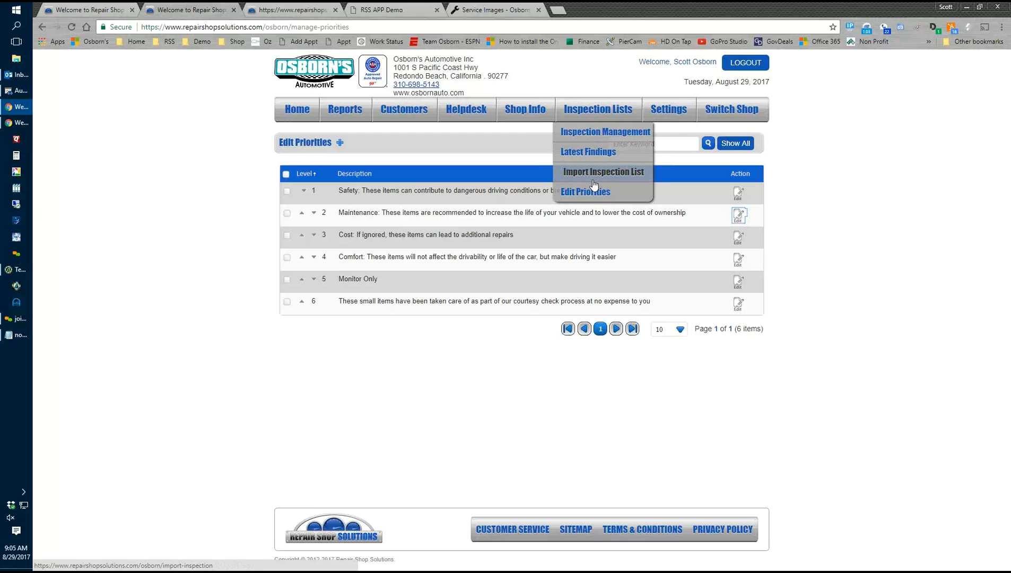
mouse_move(660, 109)
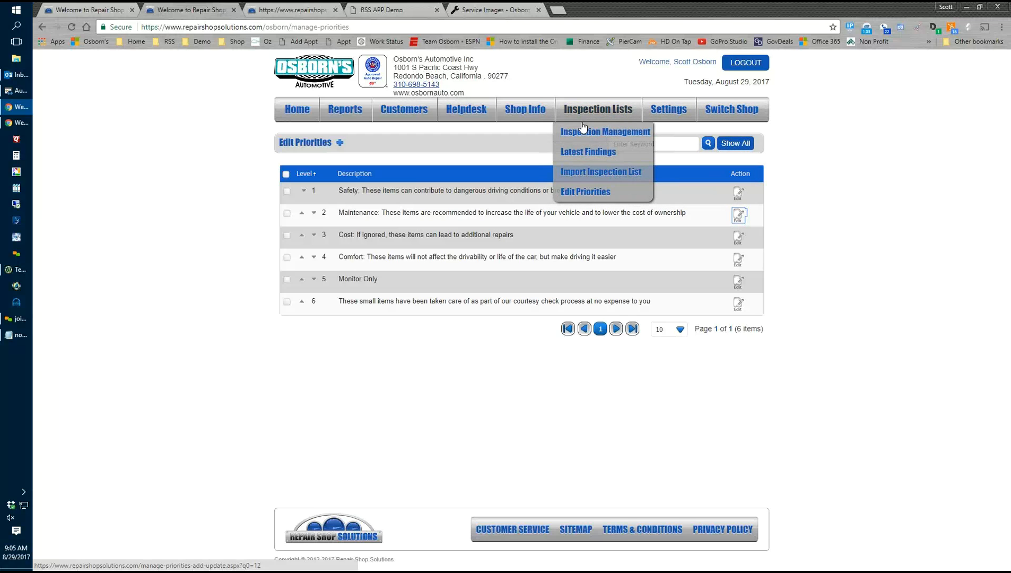